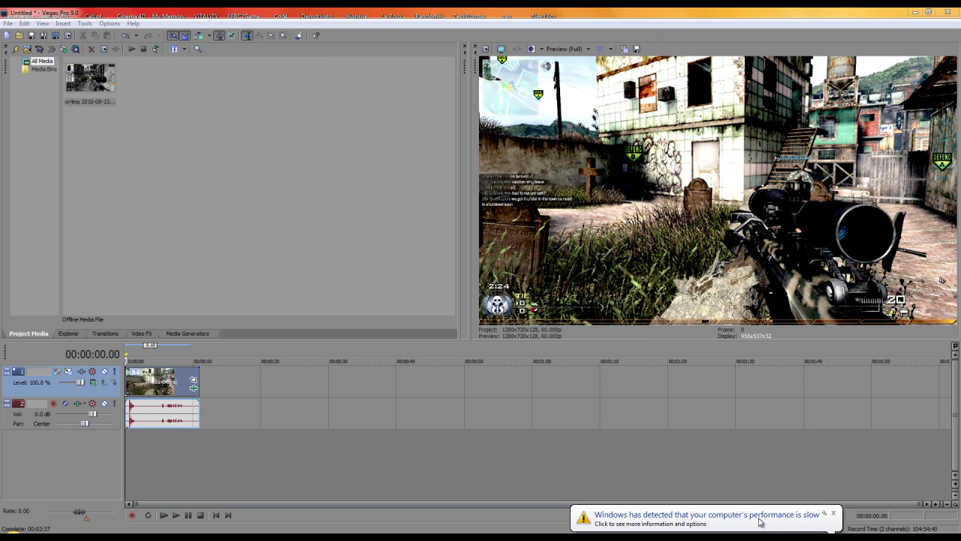
Step: Dismiss the slow-performance notification, then play and stop the gameplay clip
left_click(833, 513)
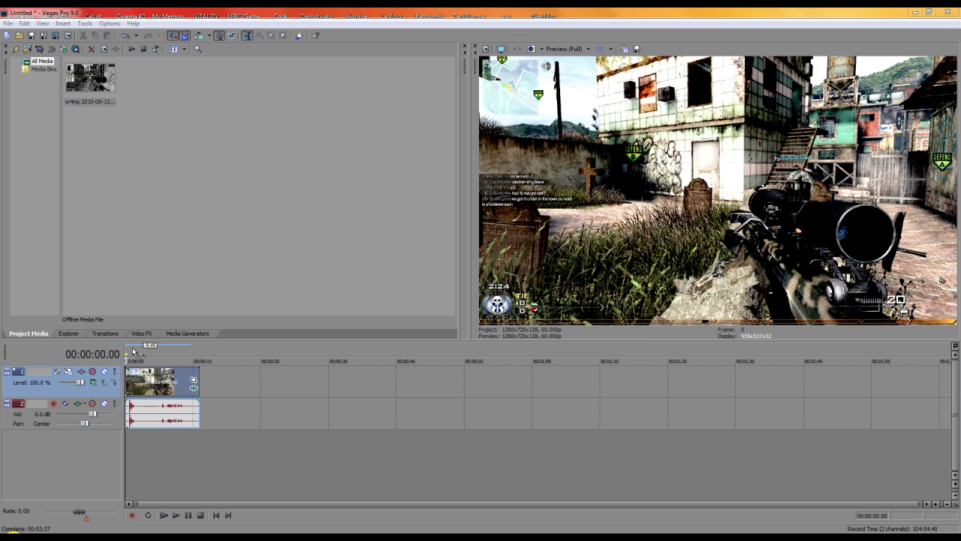
left_click(463, 198)
left_click(463, 196)
key("space")
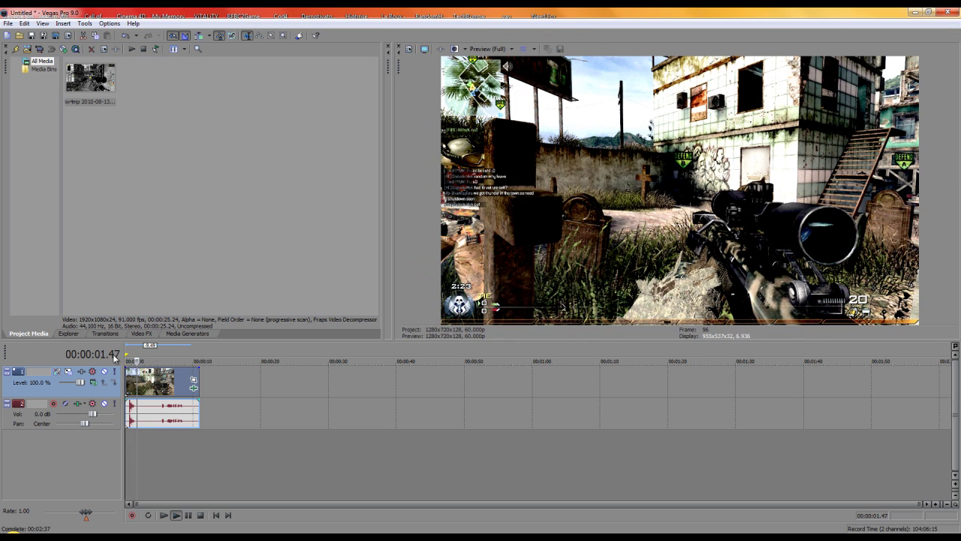
key("space")
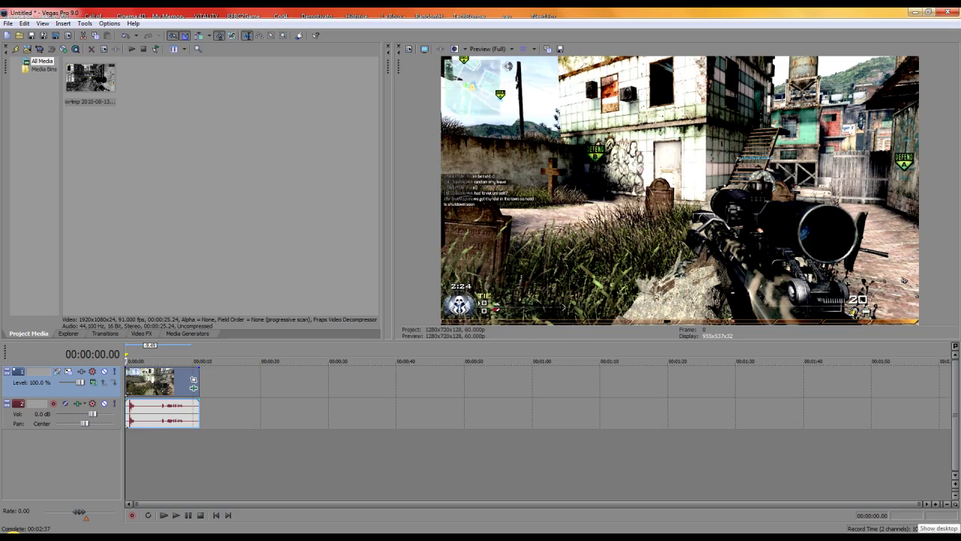
Step: Set the preview quality to Preview (Half) and briefly play the clip
mouse_move(957, 532)
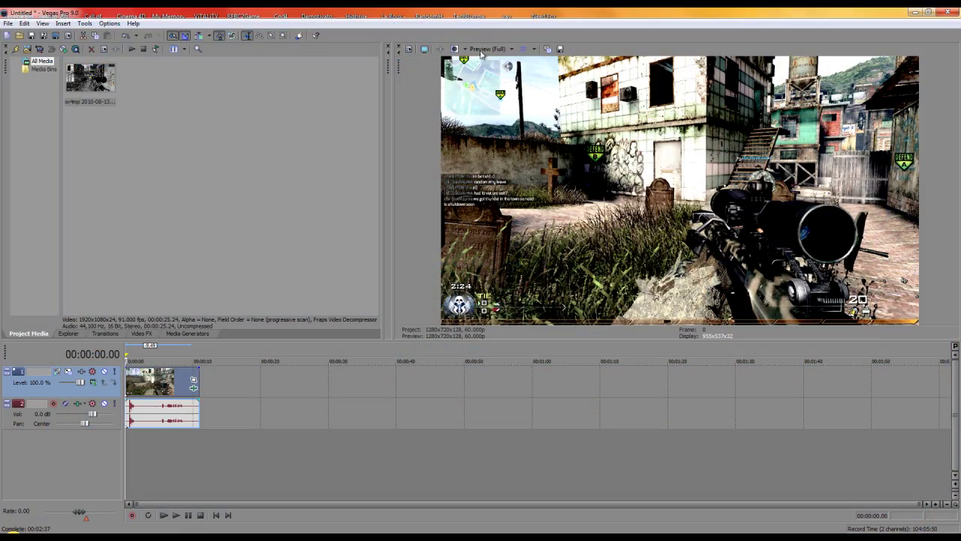
left_click(486, 51)
mouse_move(494, 71)
left_click(541, 92)
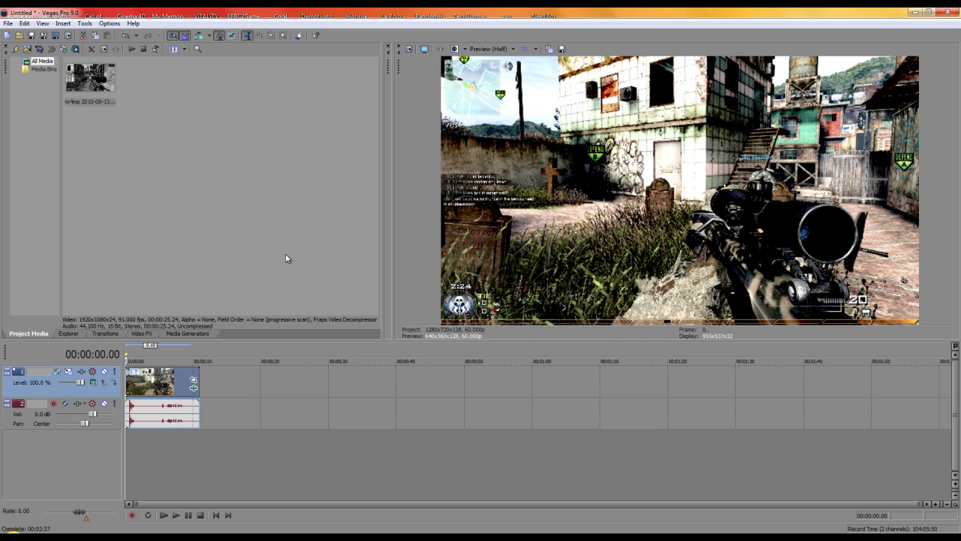
key("space")
key("space")
mouse_move(76, 536)
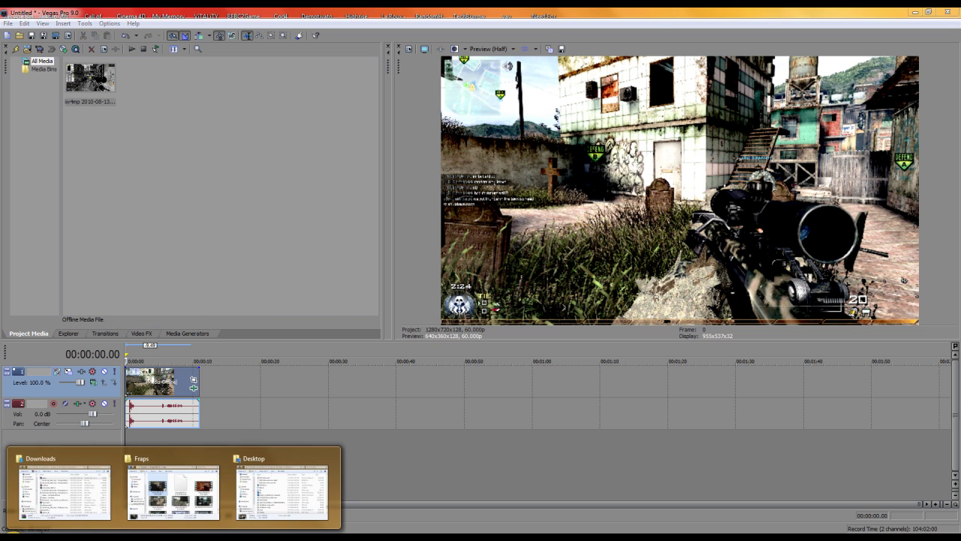
left_click(283, 492)
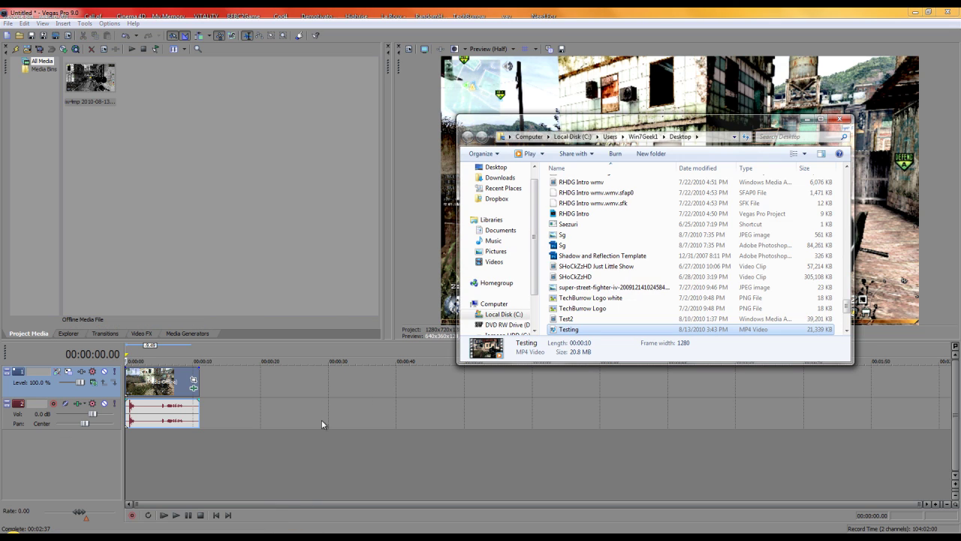
double_click(568, 330)
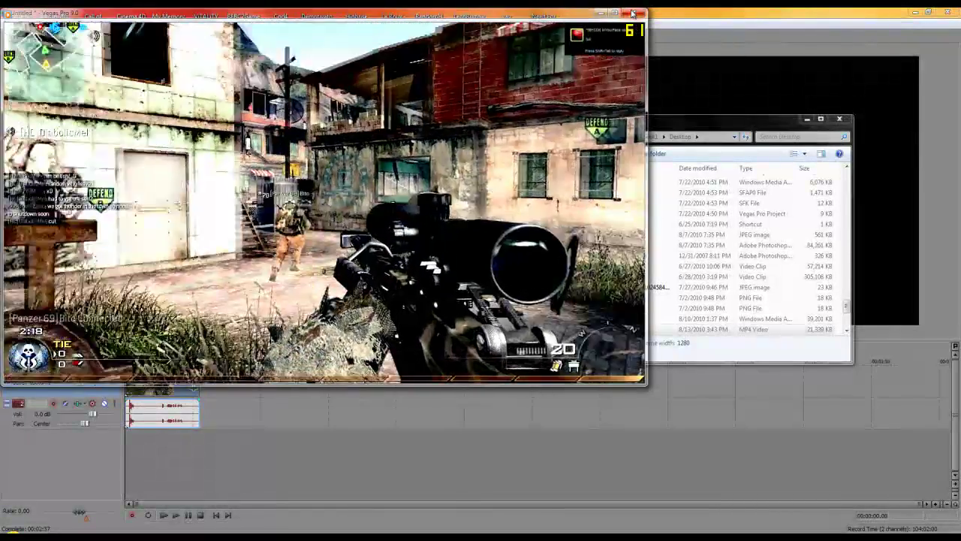
left_click(633, 13)
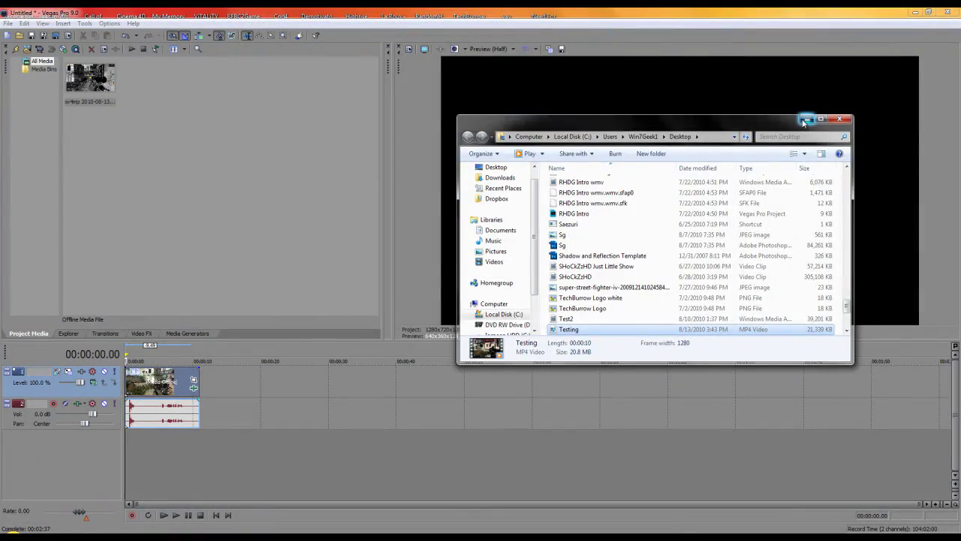
left_click(807, 119)
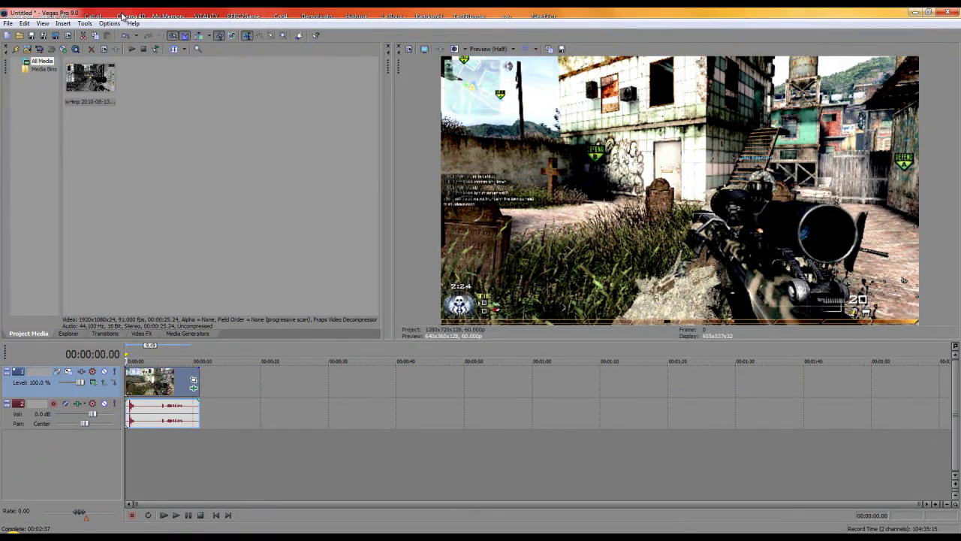
Step: In Project Properties, set the frame rate to 60 fps
left_click(68, 37)
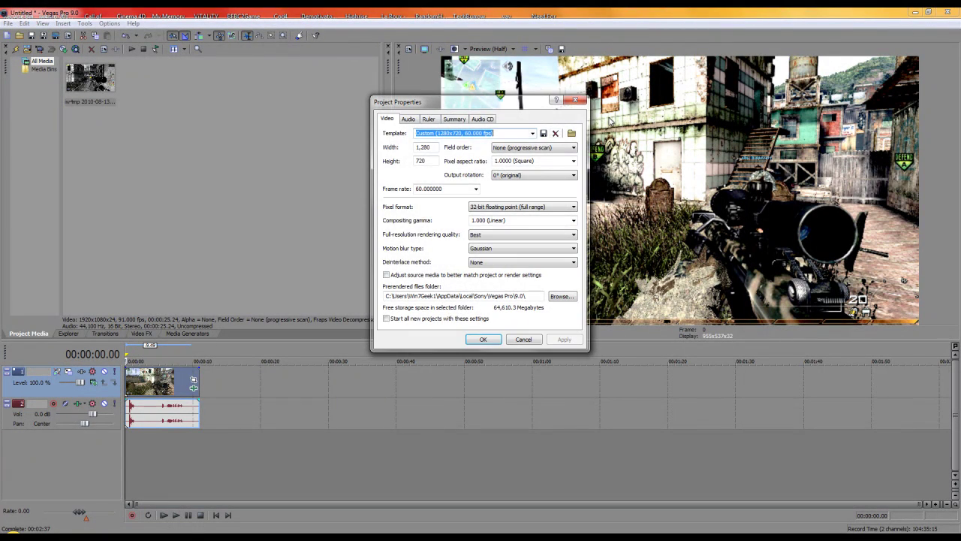
left_click(583, 101)
left_click(7, 23)
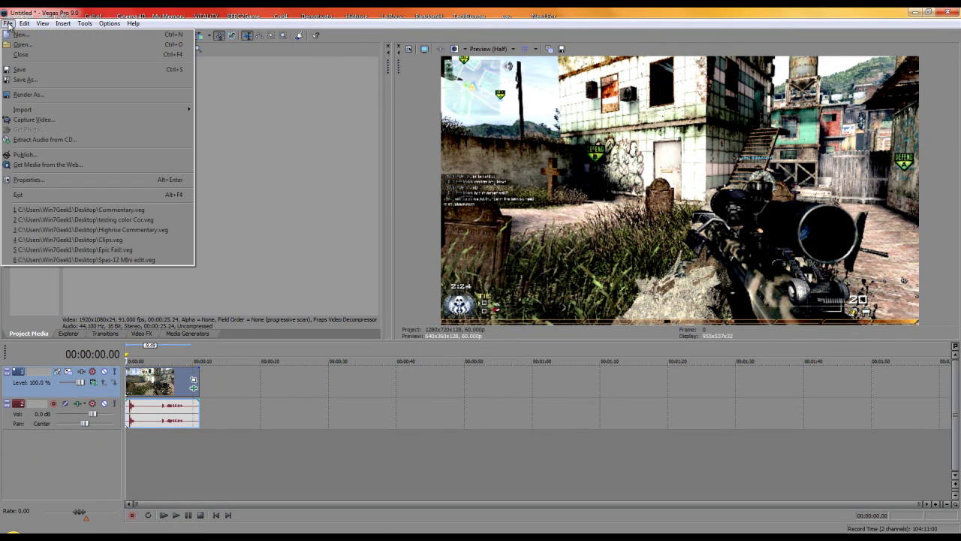
left_click(41, 180)
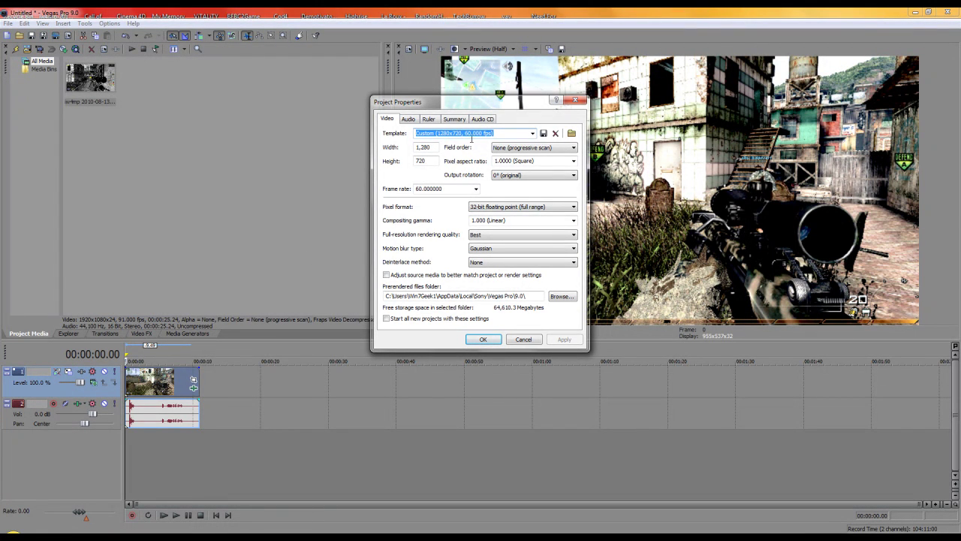
left_click(476, 189)
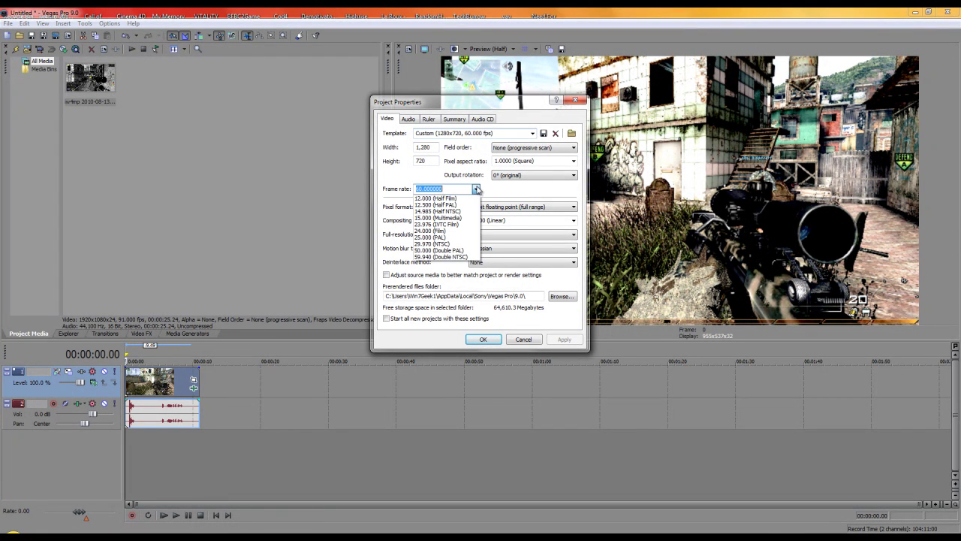
left_click(449, 245)
type("60")
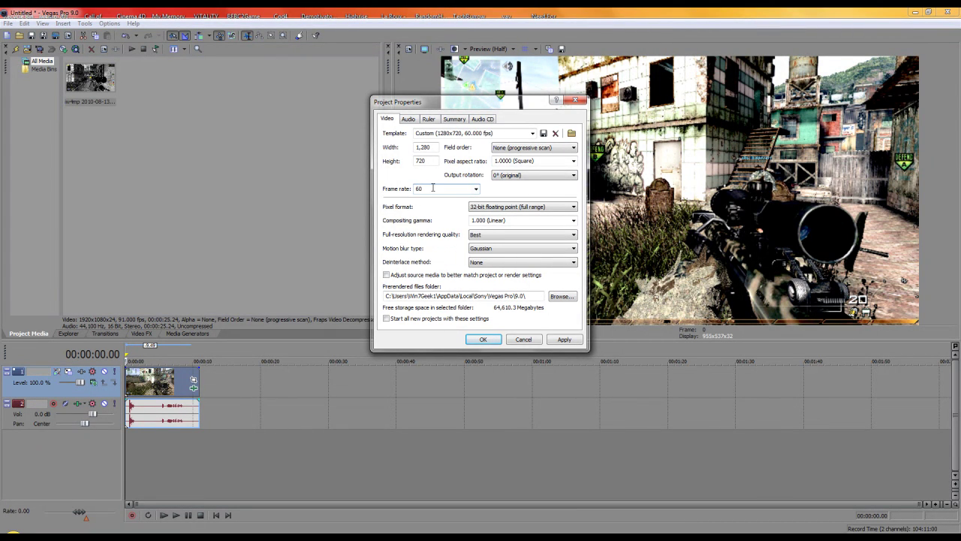
Step: Keep the 1280 width, pixel aspect, progressive field order and 0° rotation
left_click(533, 134)
left_click(534, 134)
left_click(431, 147)
left_click_drag(431, 147, 384, 148)
key("Tab")
left_click(574, 161)
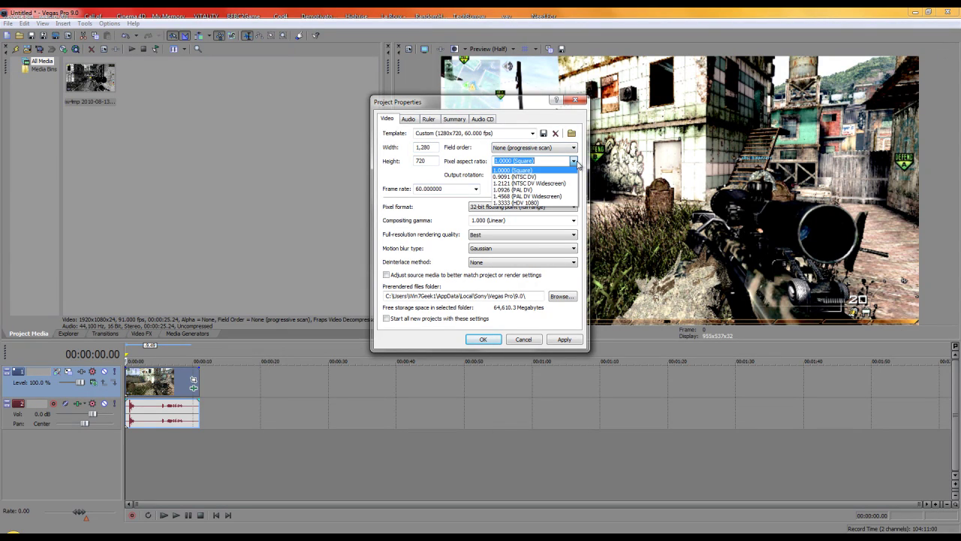
left_click(575, 162)
left_click(574, 148)
left_click(519, 155)
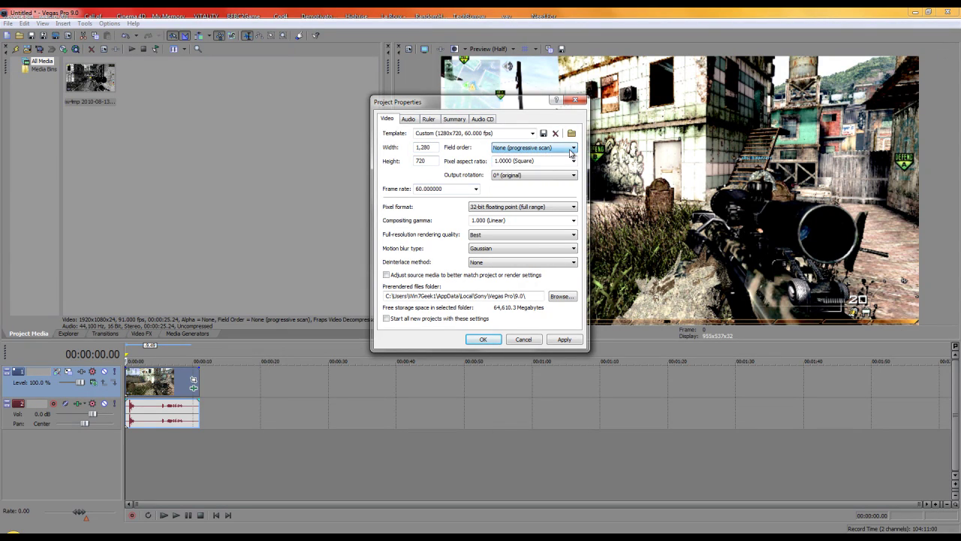
left_click(494, 178)
left_click(493, 185)
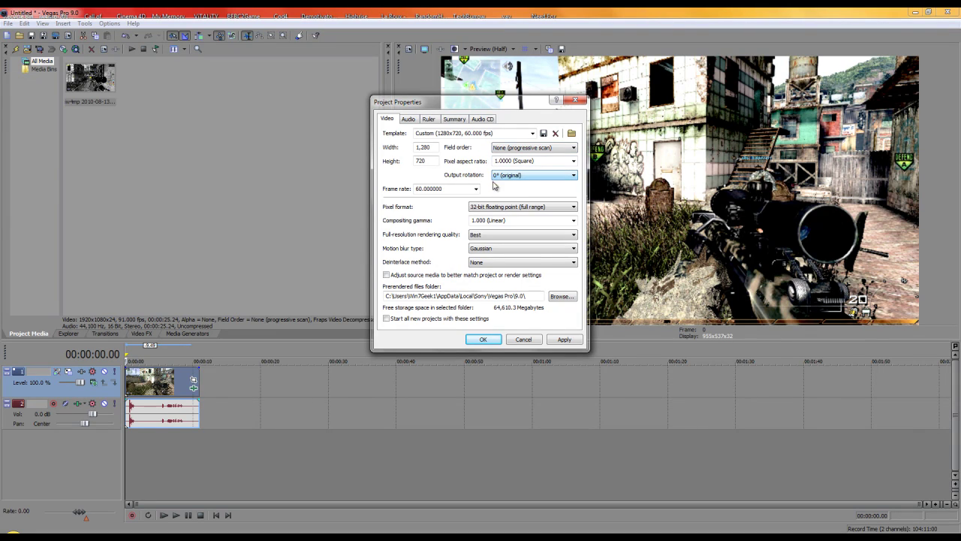
Step: Keep 32-bit floating point (full range), 1.000 Linear gamma, Best quality, Gaussian blur, no deinterlace
left_click(496, 207)
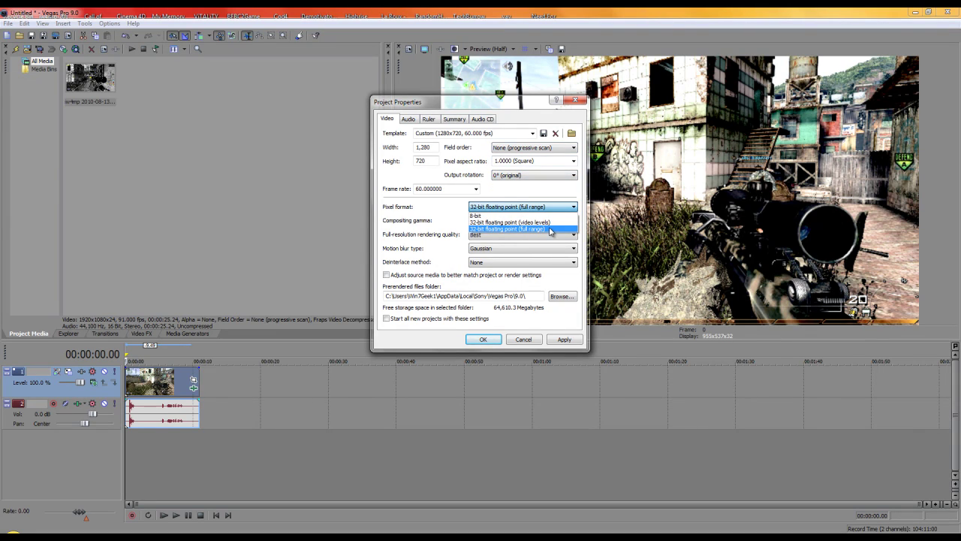
left_click(550, 230)
left_click(575, 220)
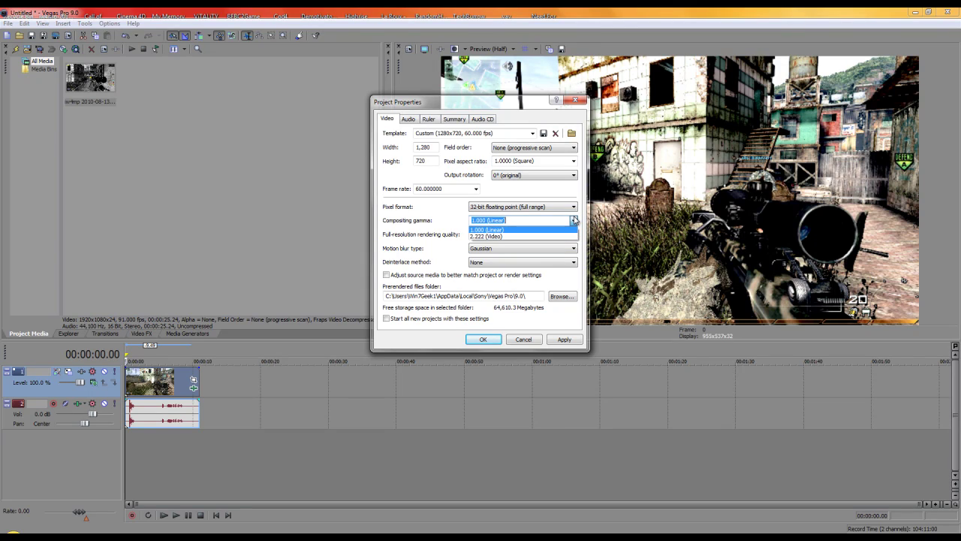
left_click(575, 220)
left_click(495, 236)
left_click(492, 262)
left_click(487, 249)
left_click(486, 253)
left_click(500, 267)
left_click(500, 268)
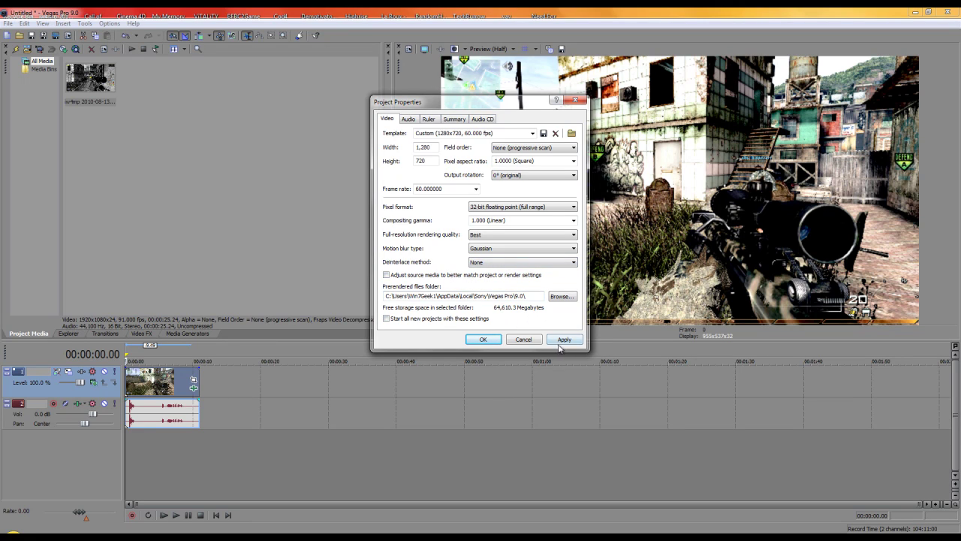
Step: Make these settings the default for all new projects, then apply and confirm
left_click(408, 118)
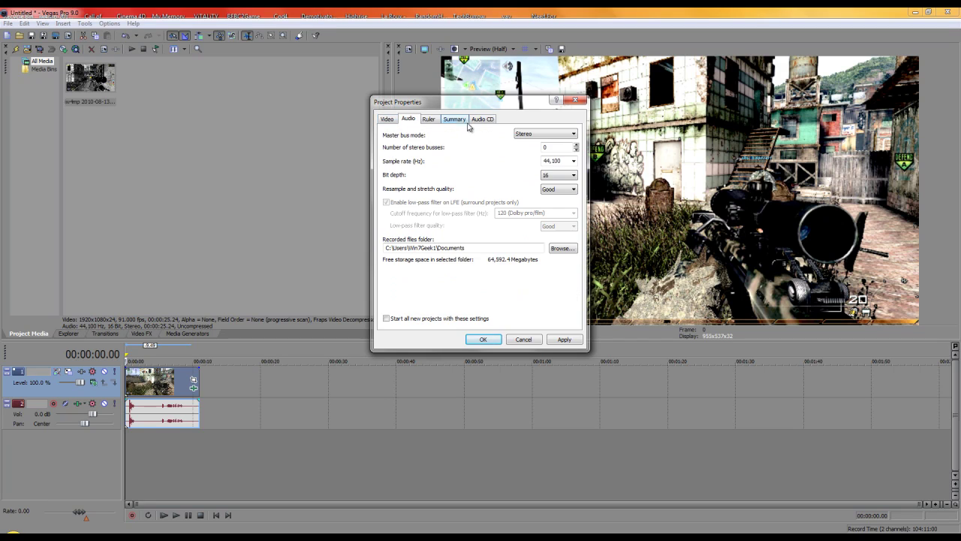
left_click(387, 120)
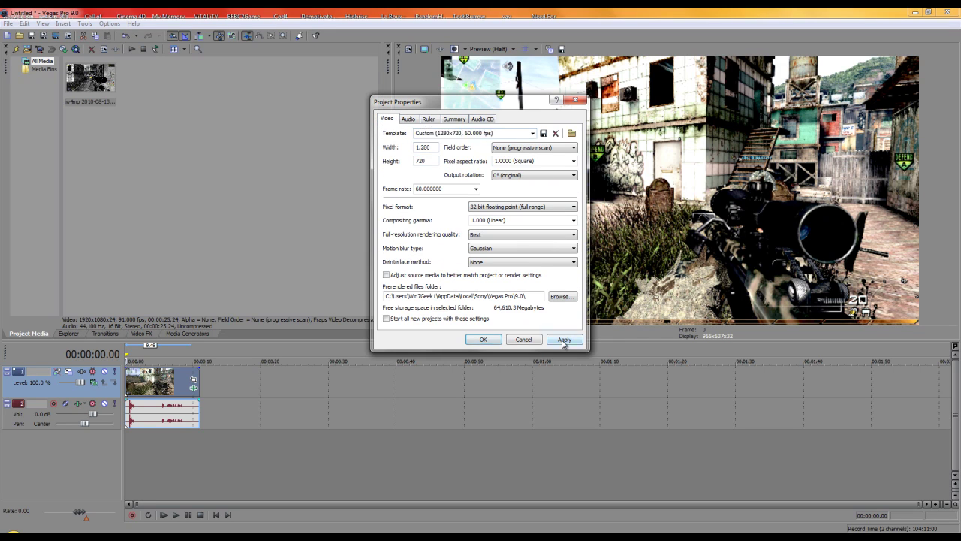
left_click(398, 320)
left_click(557, 340)
left_click(483, 340)
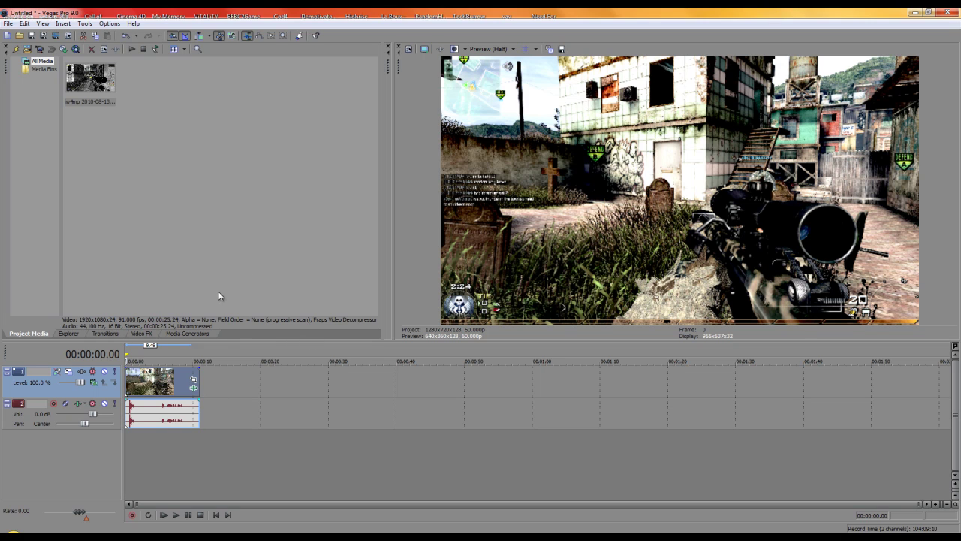
left_click(8, 23)
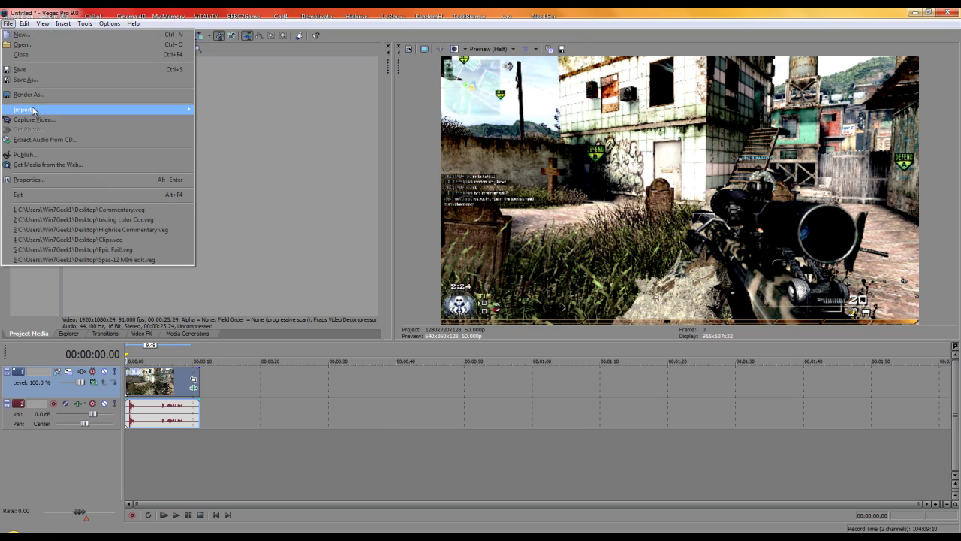
mouse_move(33, 111)
left_click(210, 113)
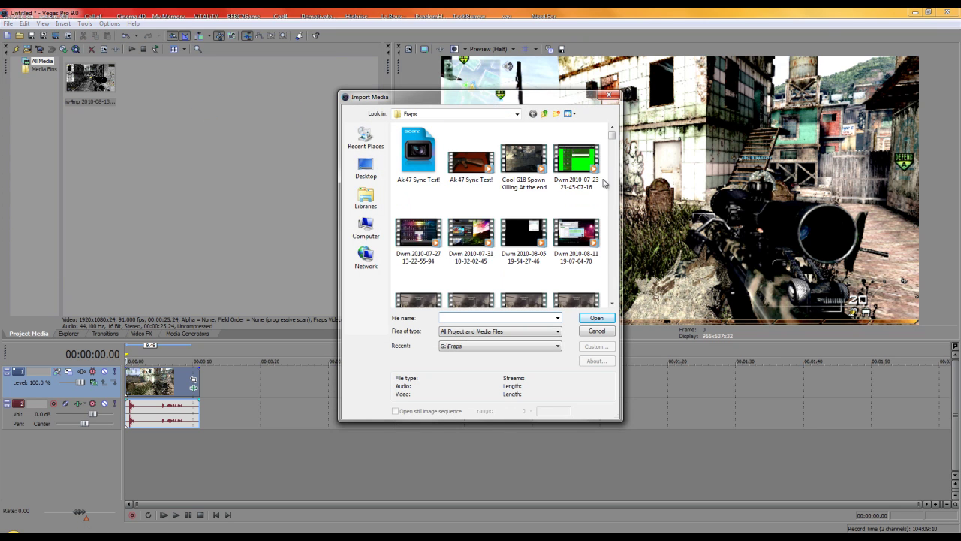
scroll(607, 191, "down", 10)
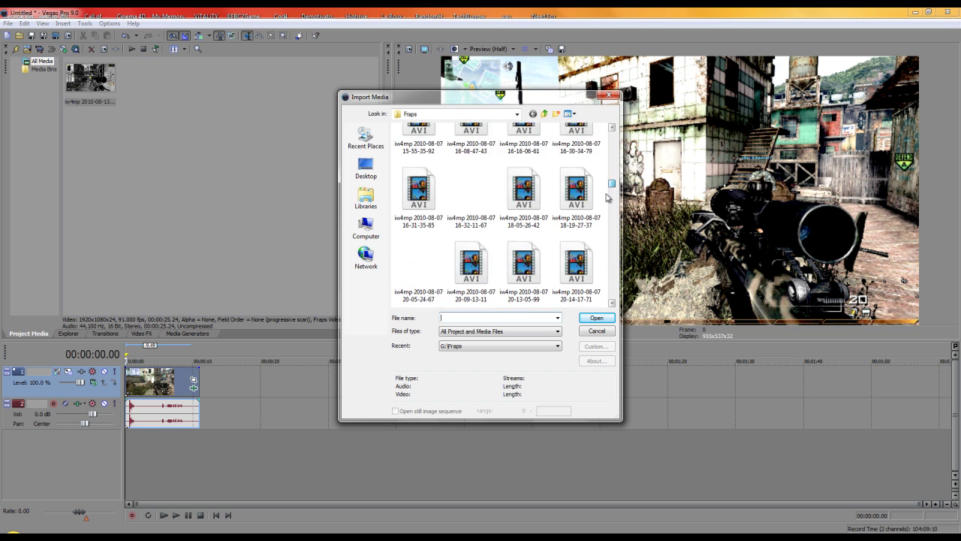
scroll(608, 193, "up", 1)
left_click(605, 97)
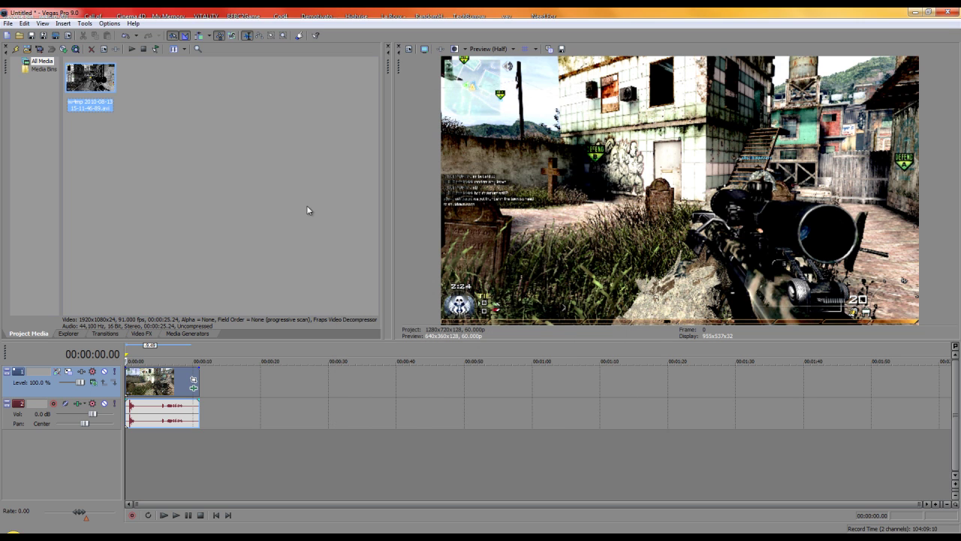
left_click(193, 390)
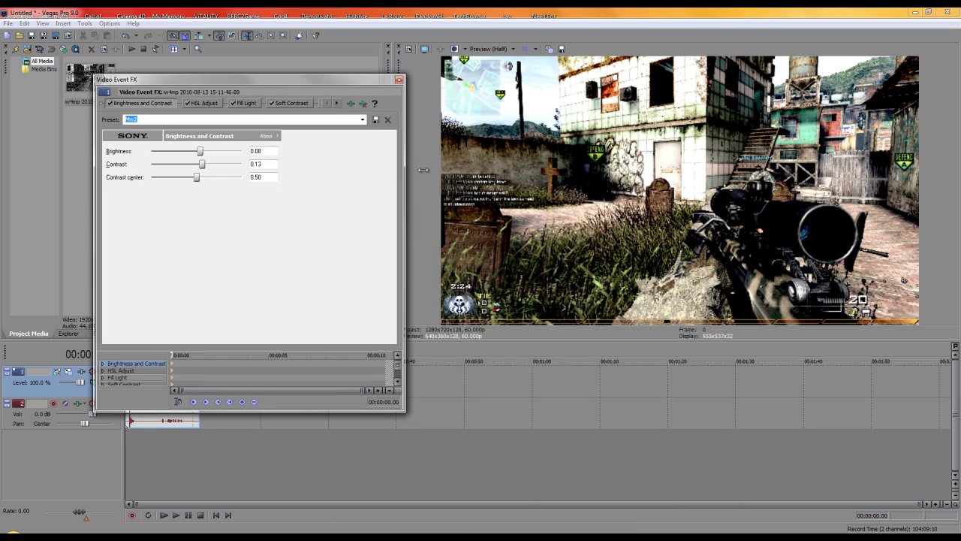
Step: Remove all remaining effects from the clip's Event FX chain
left_click(390, 105)
left_click(390, 104)
left_click(391, 105)
left_click(390, 104)
left_click(390, 104)
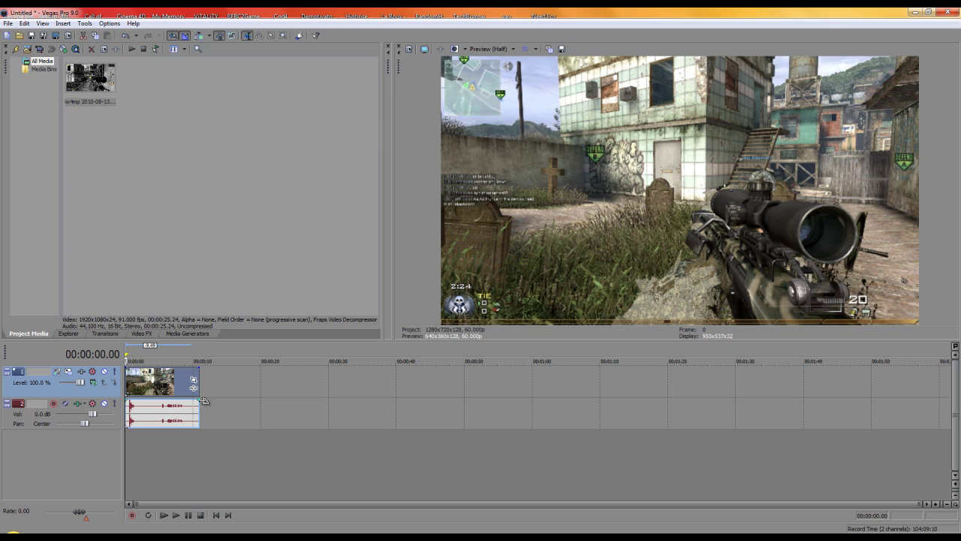
Step: Scrub the timeline playhead to 00:00:02.22
left_click(138, 358)
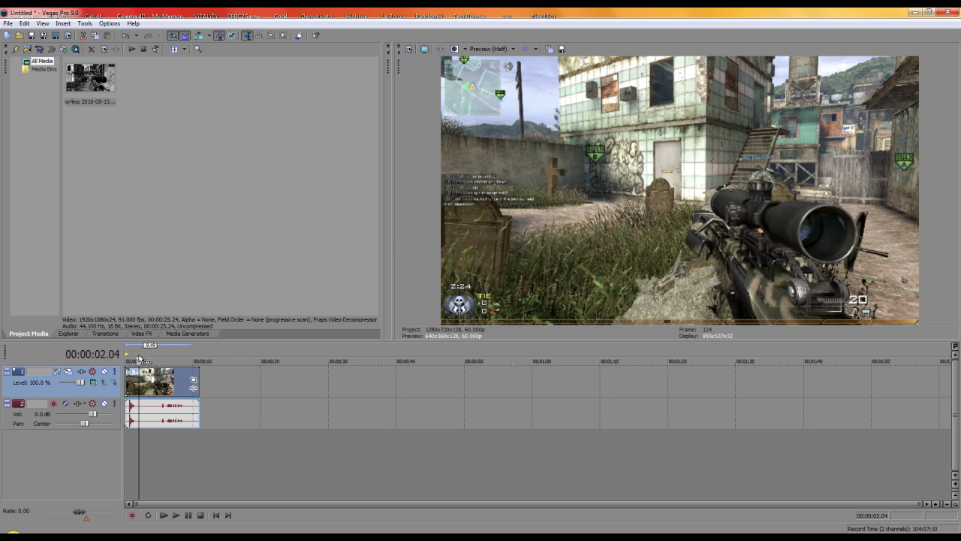
left_click(131, 356)
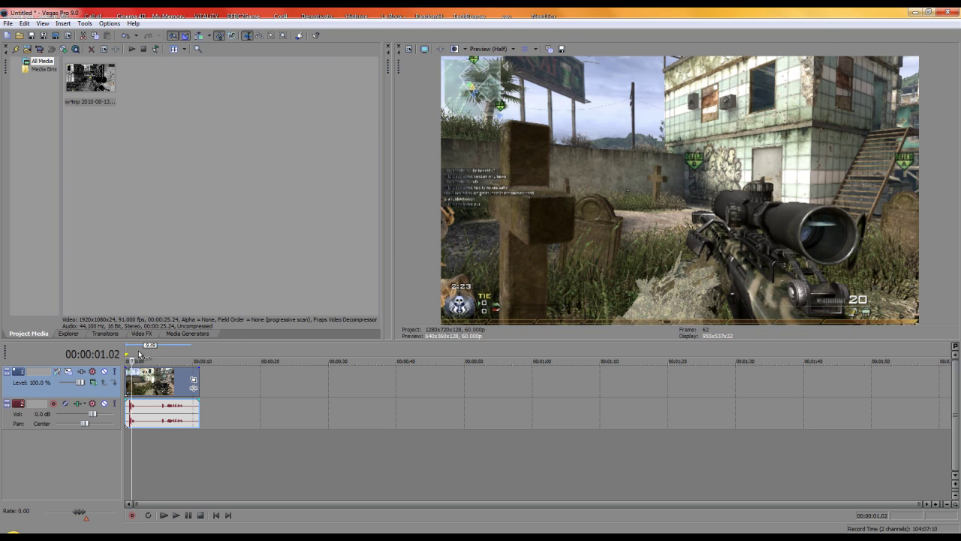
left_click(139, 356)
left_click(149, 356)
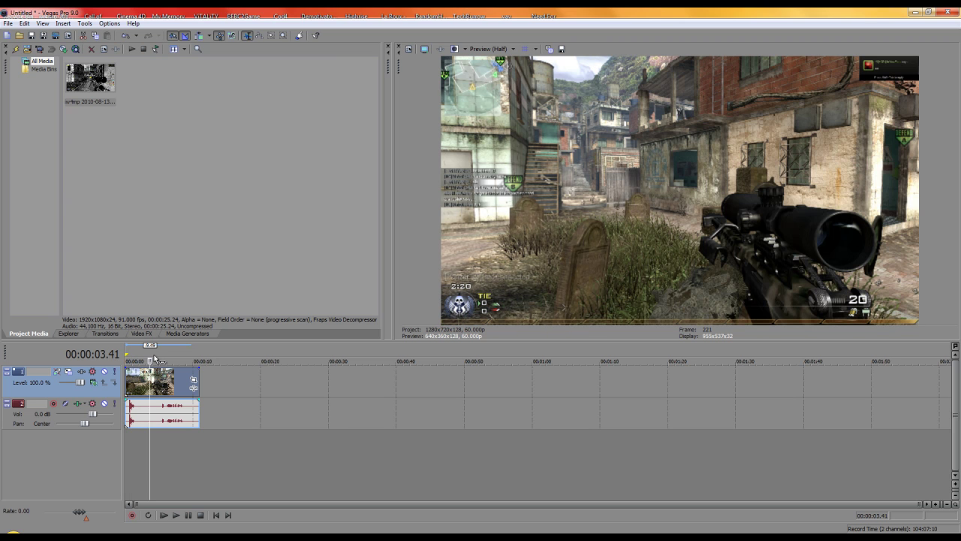
left_click(146, 353)
left_click(142, 355)
left_click(134, 355)
left_click(140, 354)
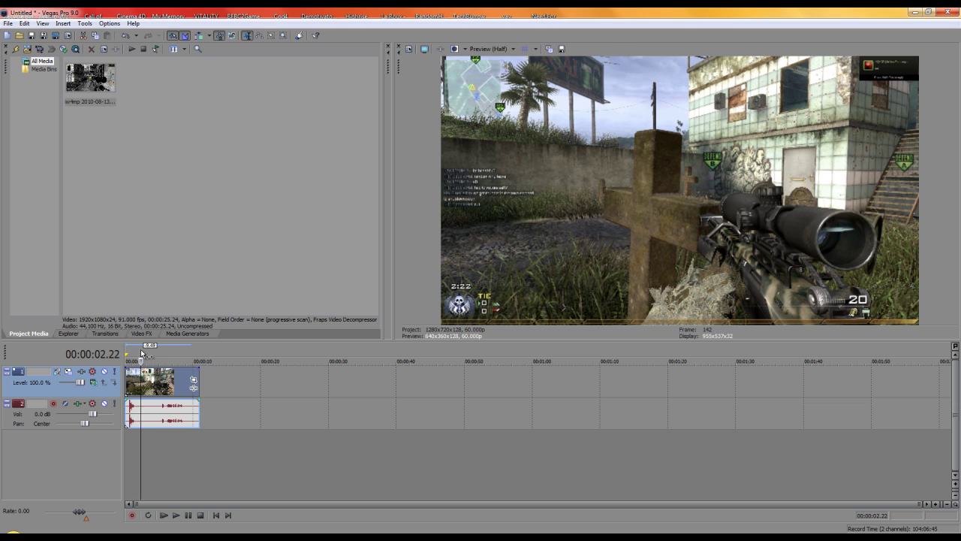
Step: Set the clip's Event Pan/Crop framing to Match Source Aspect
left_click(192, 386)
left_click(722, 111)
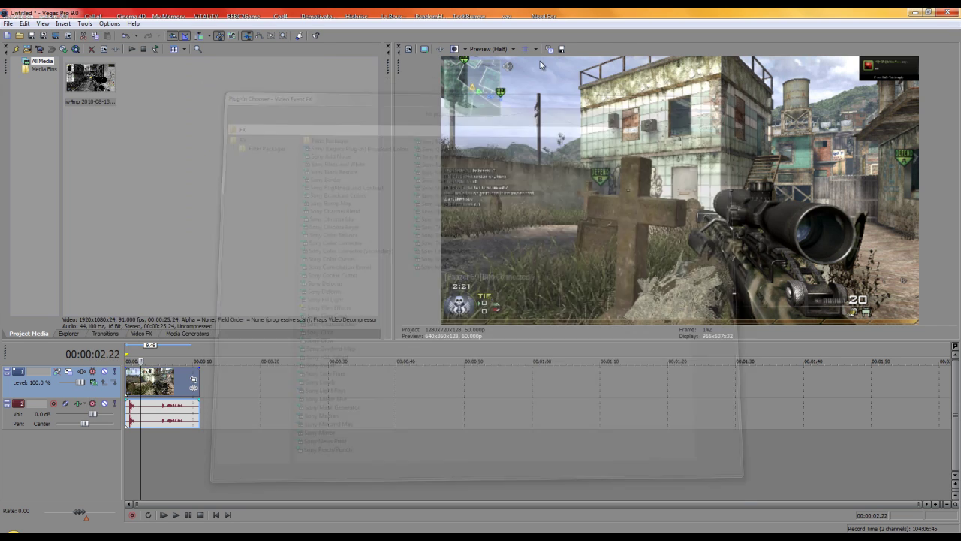
left_click(193, 384)
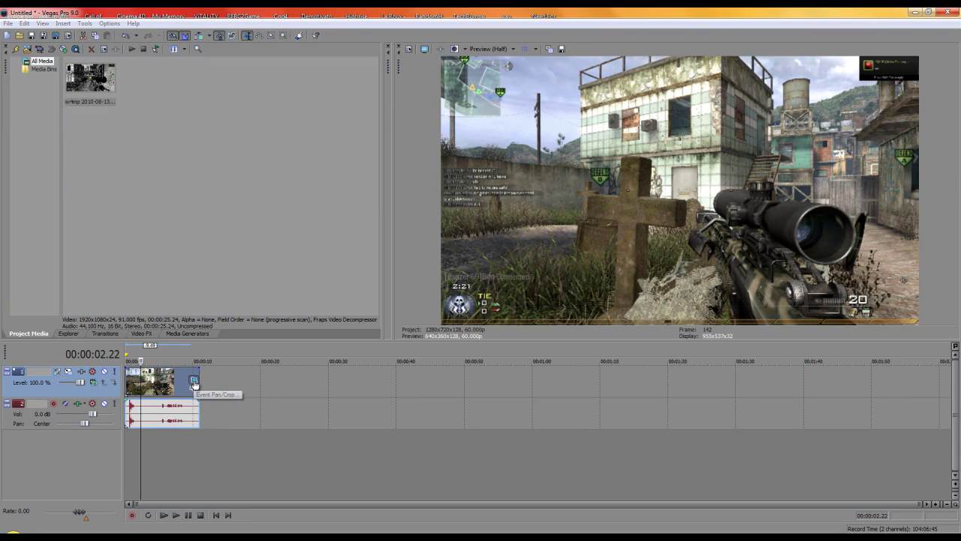
right_click(381, 117)
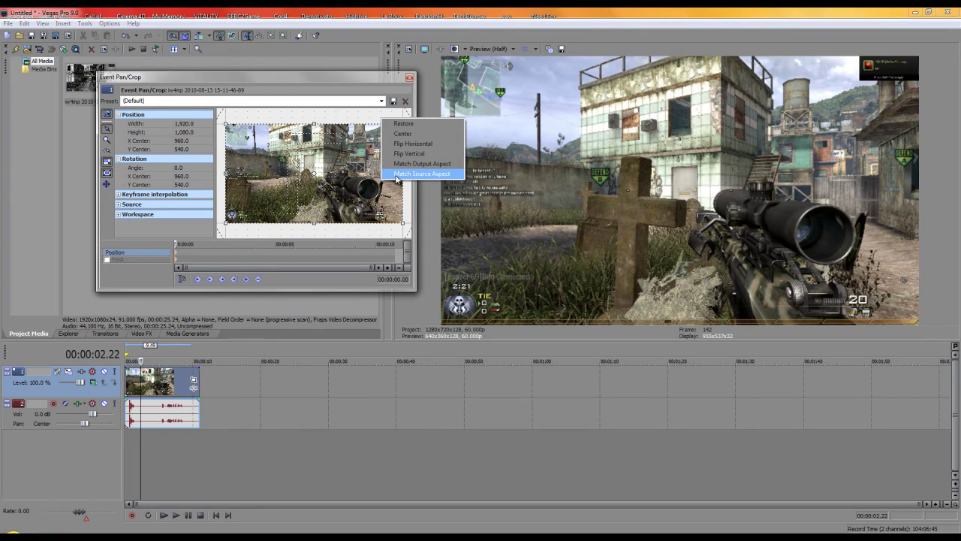
left_click(396, 173)
left_click(410, 78)
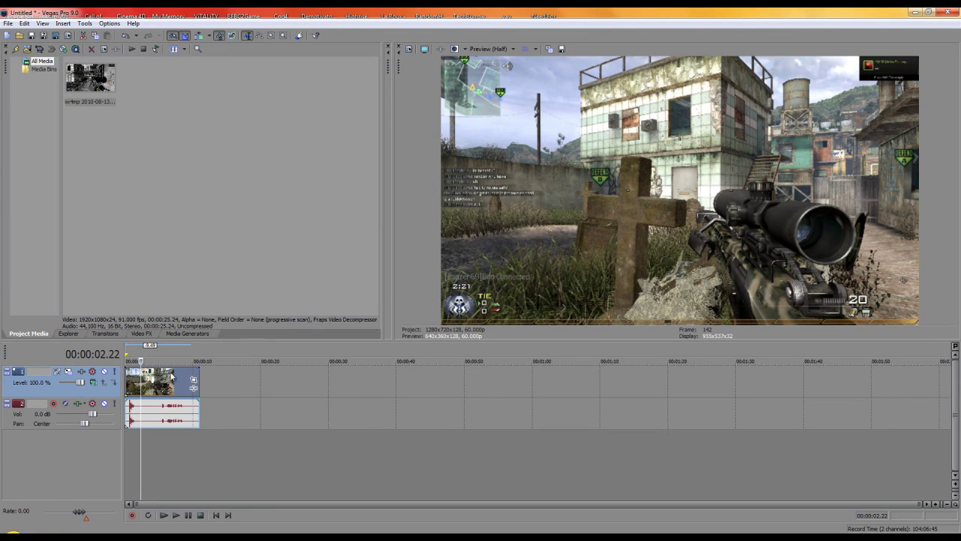
Step: Add Brightness and Contrast, HSL Adjust, Fill Light, Unsharp Mask and Soft Contrast, moving Unsharp Mask last
left_click(194, 389)
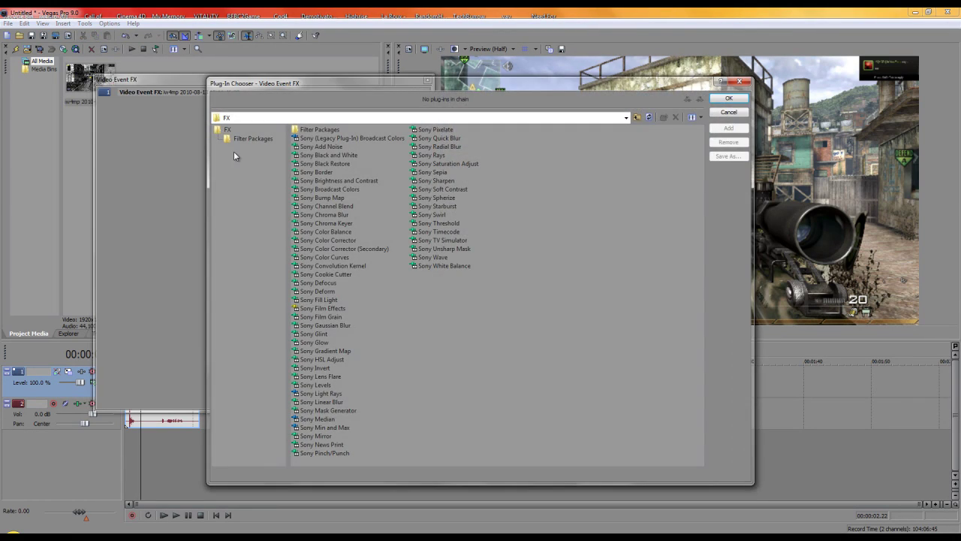
double_click(338, 180)
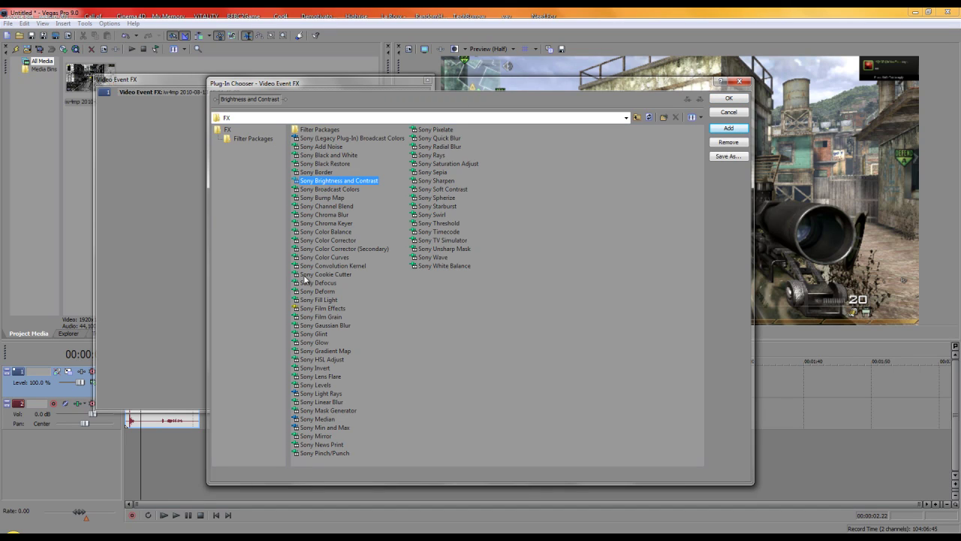
left_click(338, 359)
left_click(339, 359)
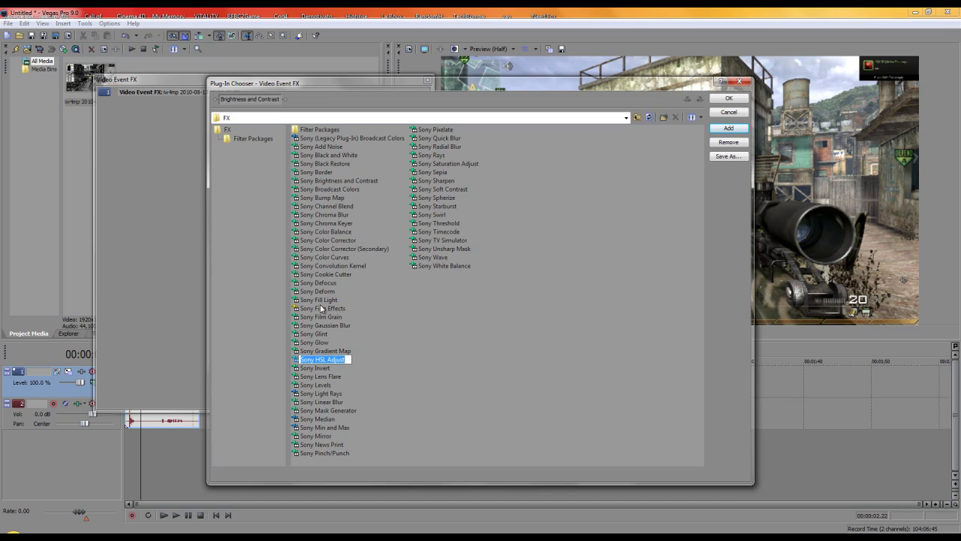
double_click(299, 360)
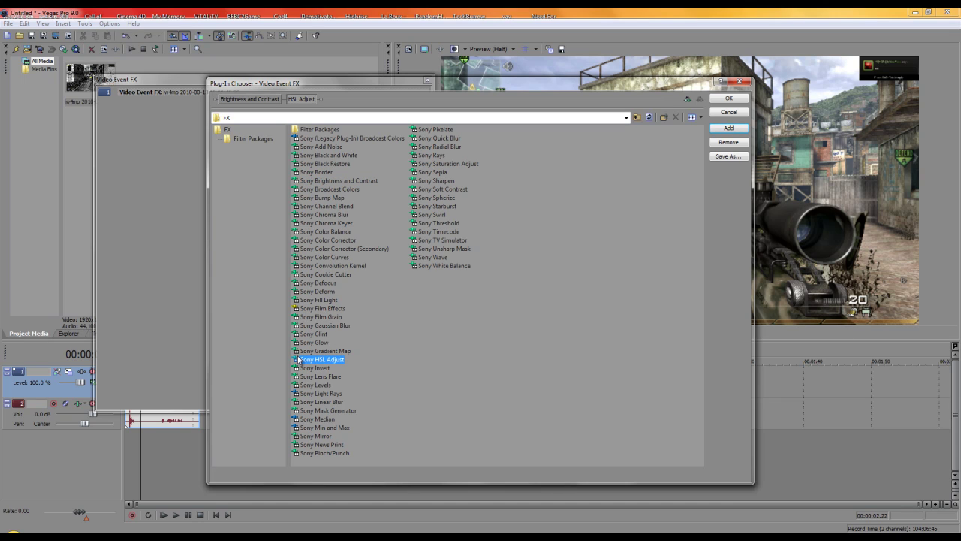
double_click(319, 299)
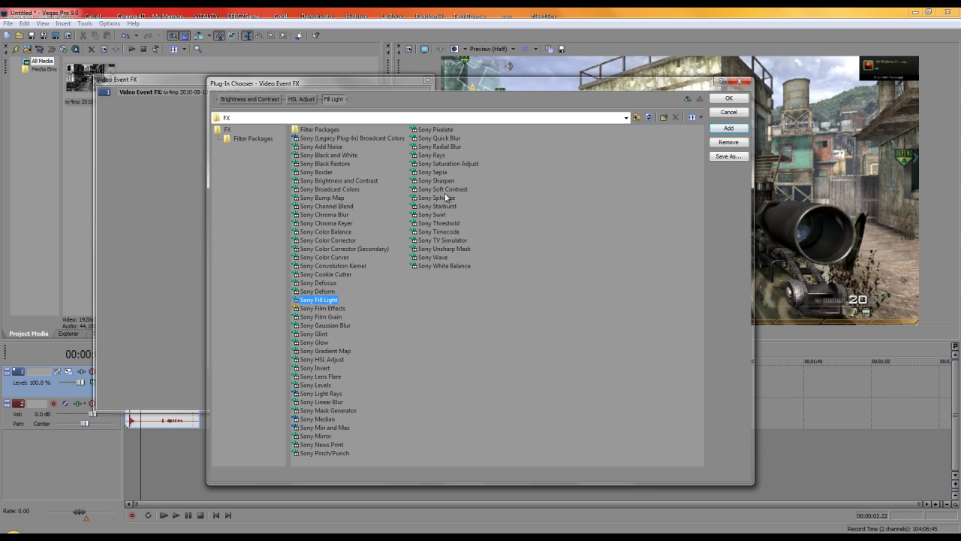
double_click(443, 248)
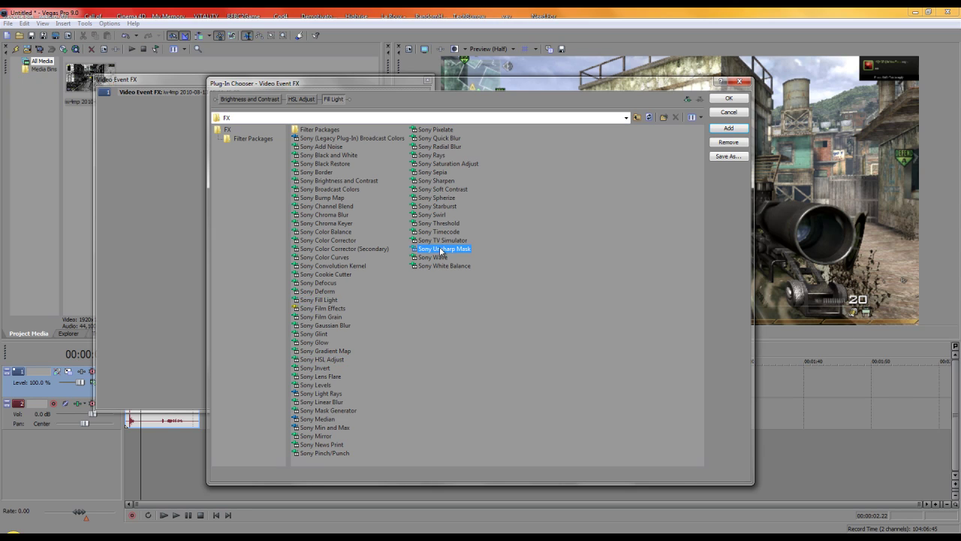
double_click(448, 190)
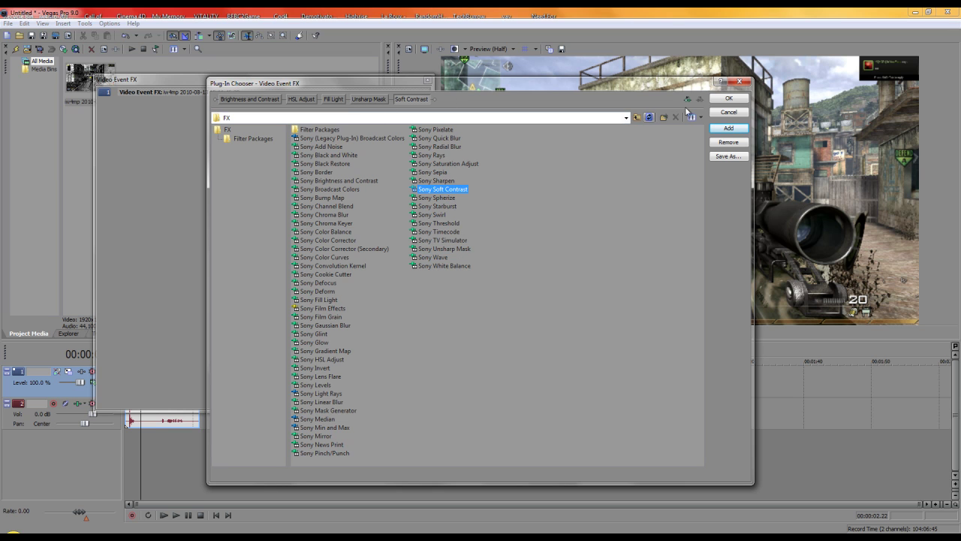
left_click(730, 98)
left_click_drag(260, 103, 354, 104)
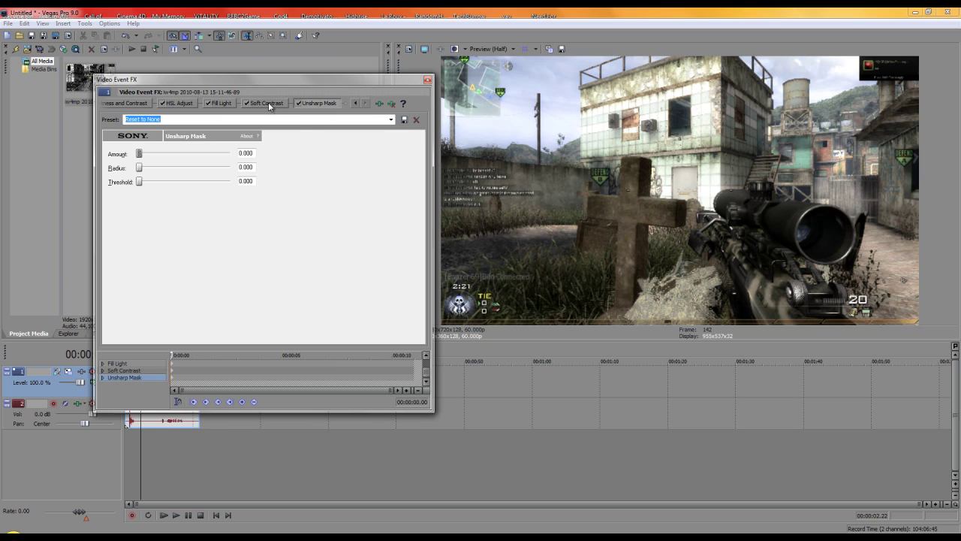
Step: Move Soft Contrast to the end of the chain and give it the Mw2 preset
left_click_drag(259, 104, 320, 115)
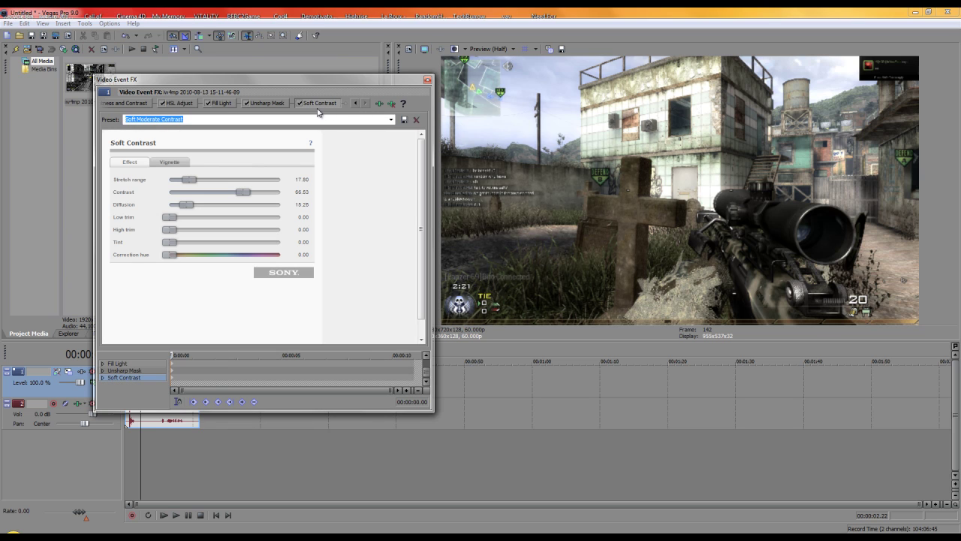
scroll(311, 121, "up", 1)
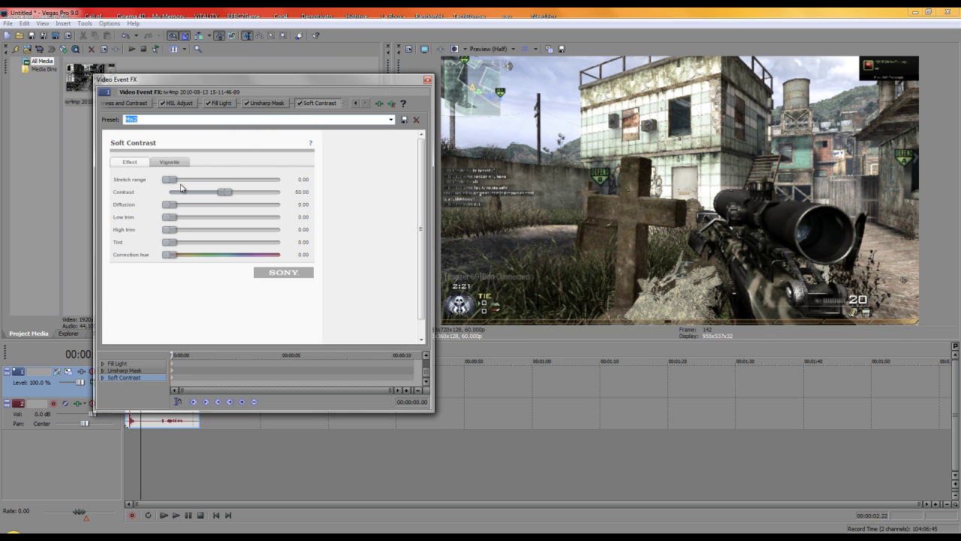
left_click(386, 120)
left_click(389, 120)
Step: Check the Unsharp Mask settings and apply the Mw2 preset to Fill Light
left_click(267, 104)
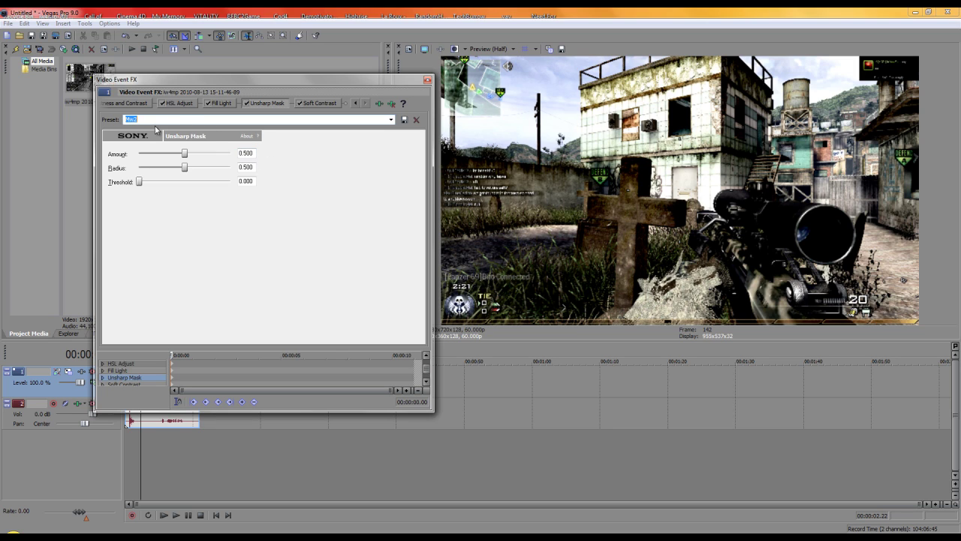
left_click(247, 154)
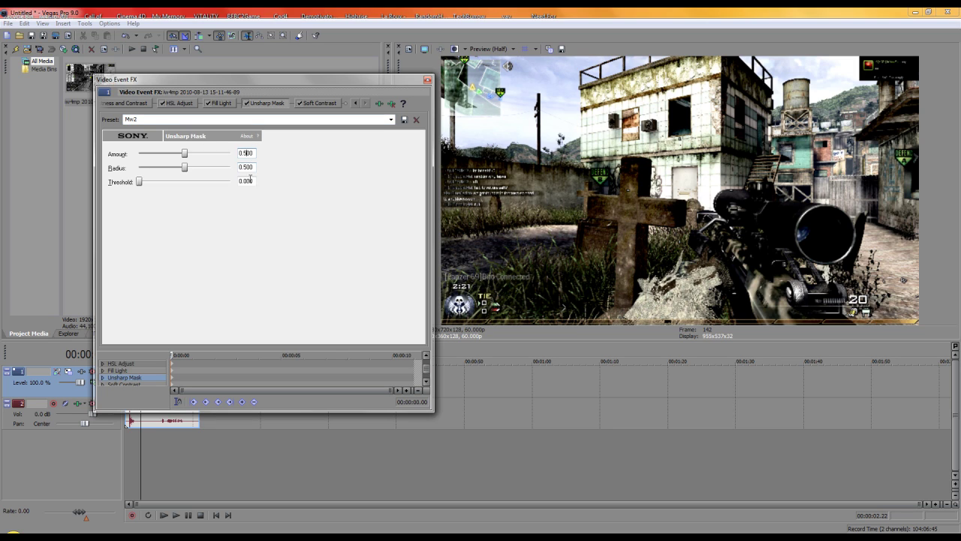
double_click(250, 180)
left_click(218, 104)
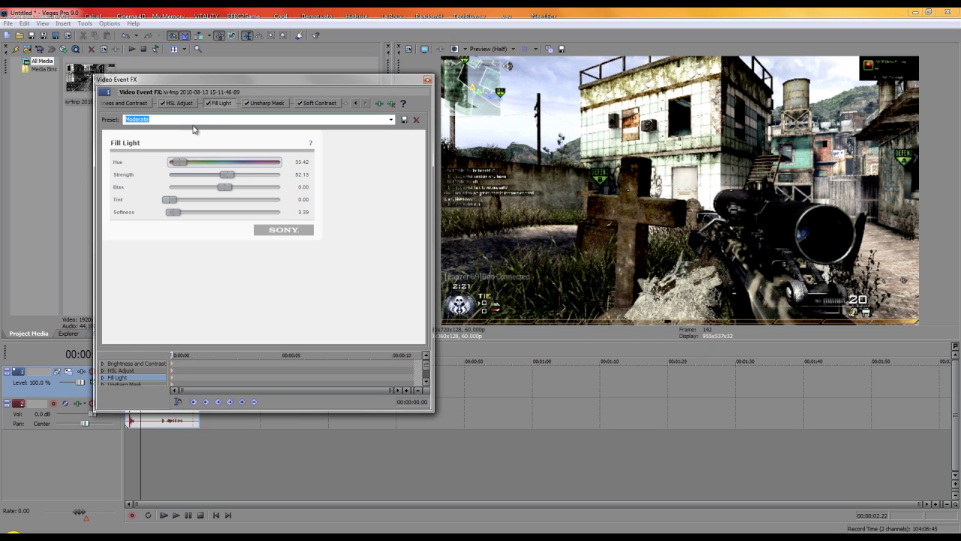
key("Down")
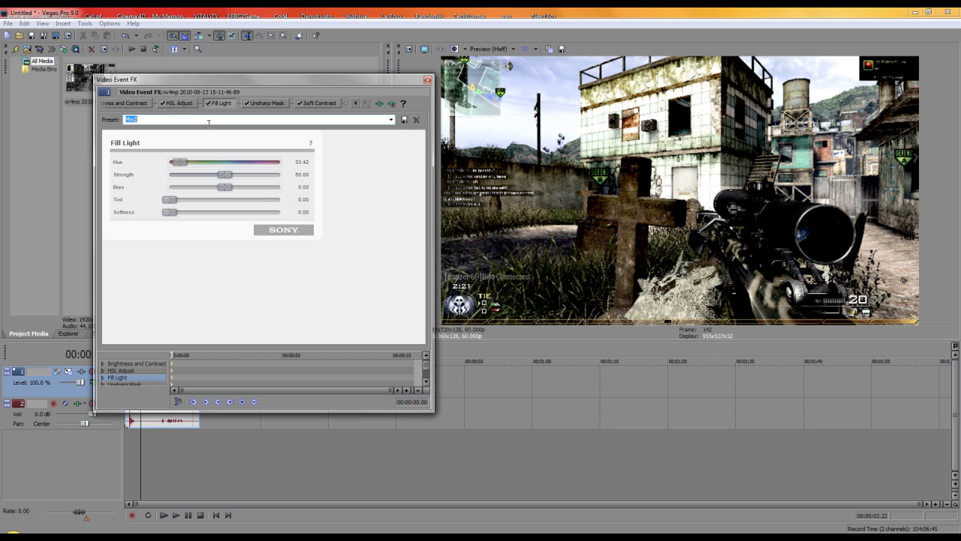
left_click(179, 103)
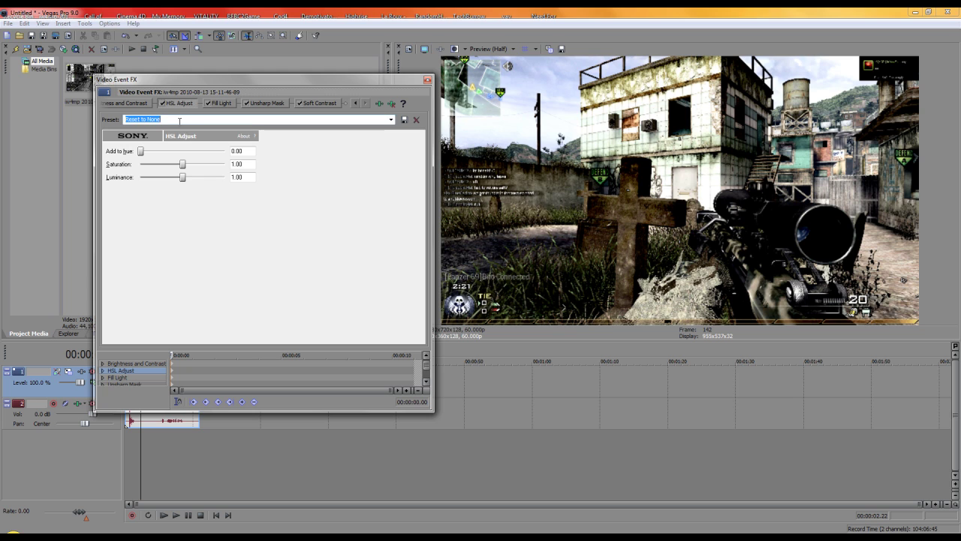
Step: Apply the Mw2 preset to HSL Adjust
key("Down")
left_click(222, 104)
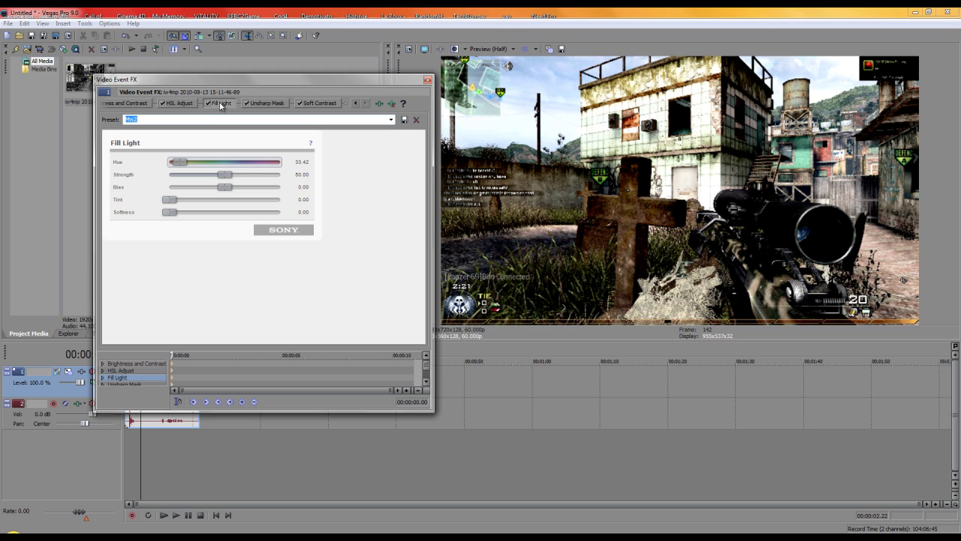
left_click(271, 105)
left_click(185, 105)
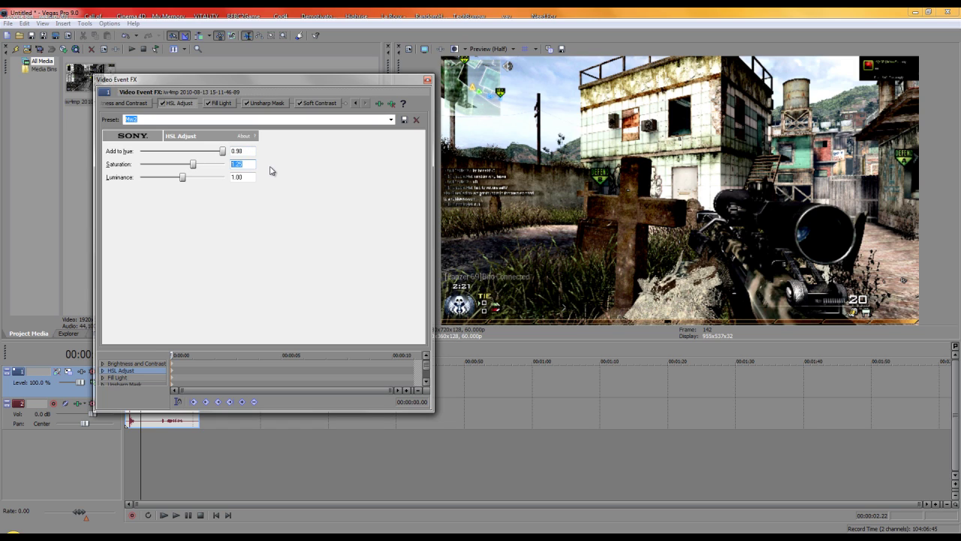
Step: Apply Mw2 to Brightness and Contrast and set brightness to 0.08
left_click(140, 105)
key("Down")
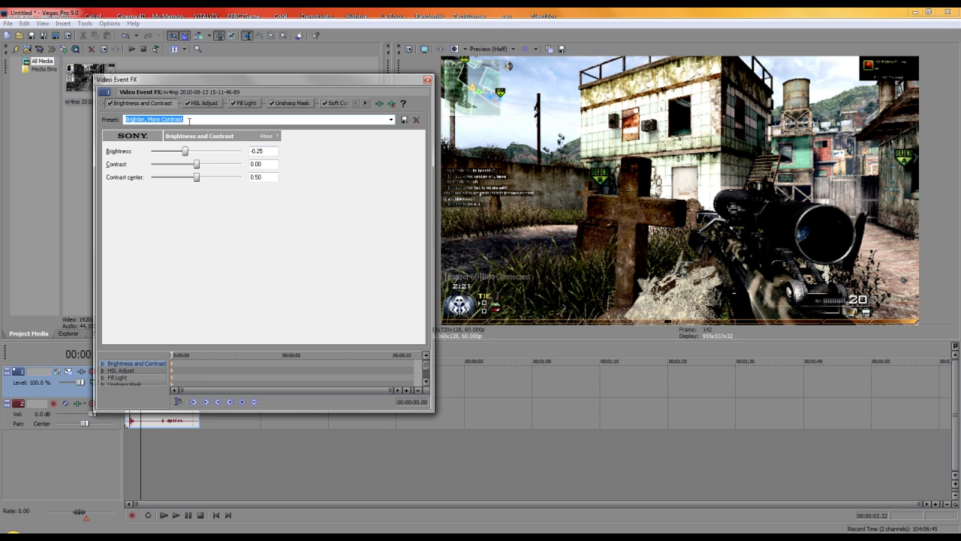
left_click(259, 151)
type("08")
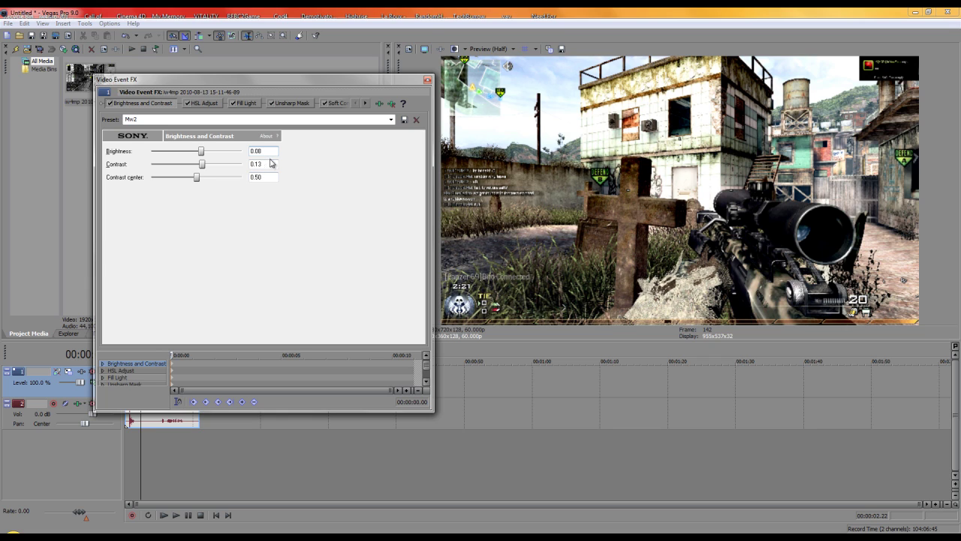
Step: Switch the preview to Full quality and adjust the Brightness and Contrast brightness value
left_click(496, 49)
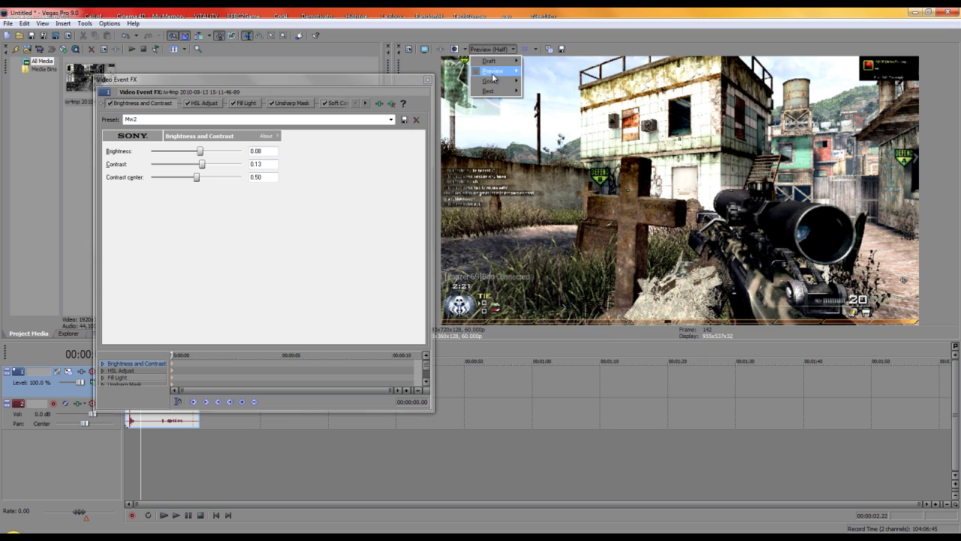
left_click(541, 99)
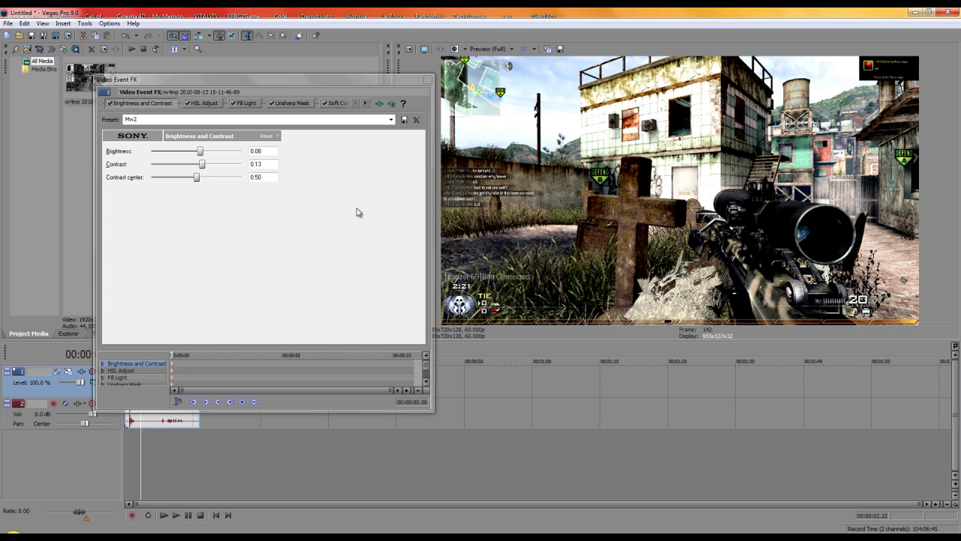
left_click(365, 213)
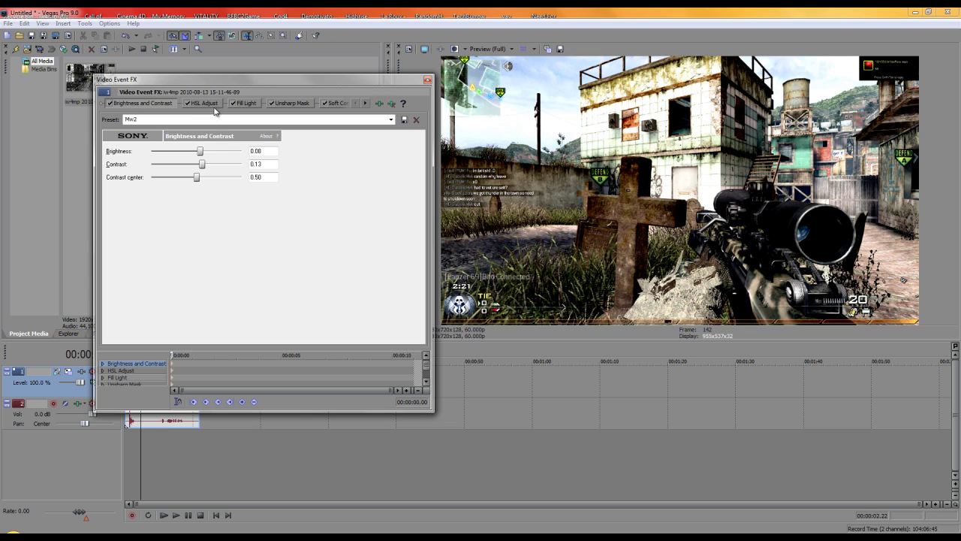
left_click_drag(200, 151, 211, 153)
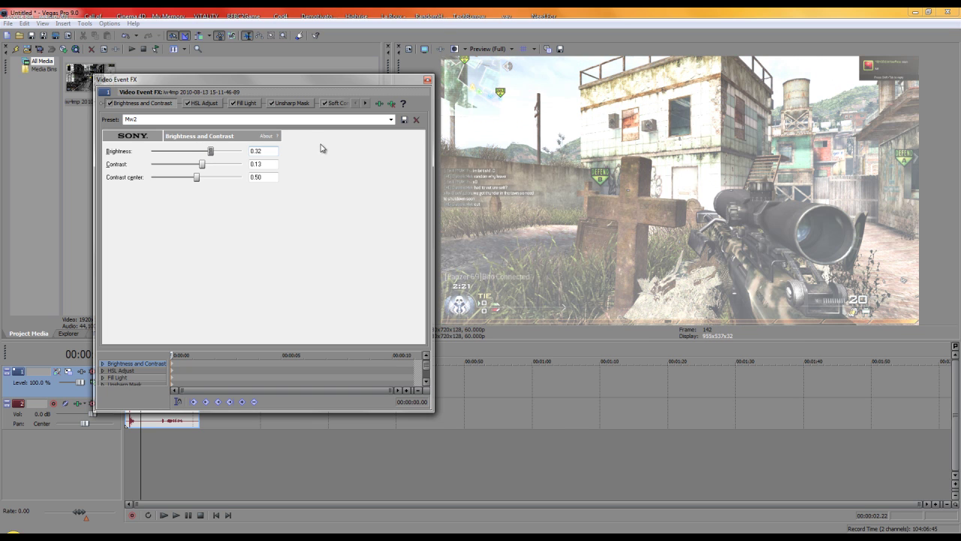
left_click(257, 152)
type("0.0")
Step: Review the HSL Adjust, Fill Light, Unsharp Mask and Soft Contrast settings, then close the window
left_click(203, 105)
left_click(245, 103)
left_click(290, 103)
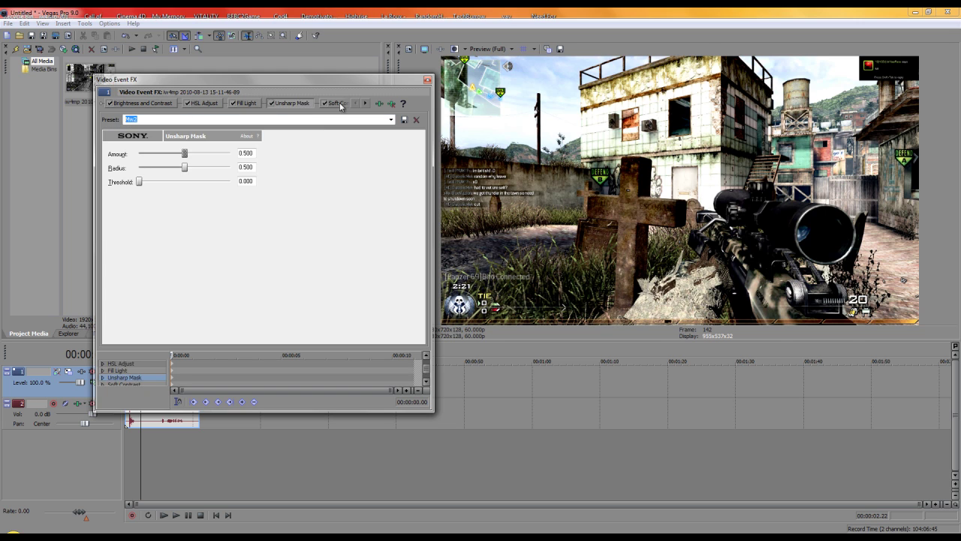
left_click(333, 103)
left_click(356, 104)
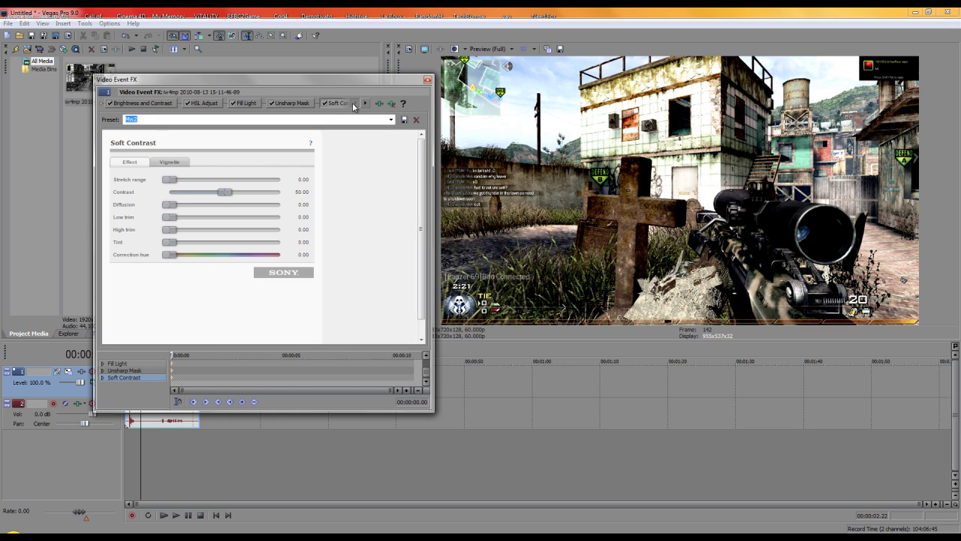
left_click(245, 102)
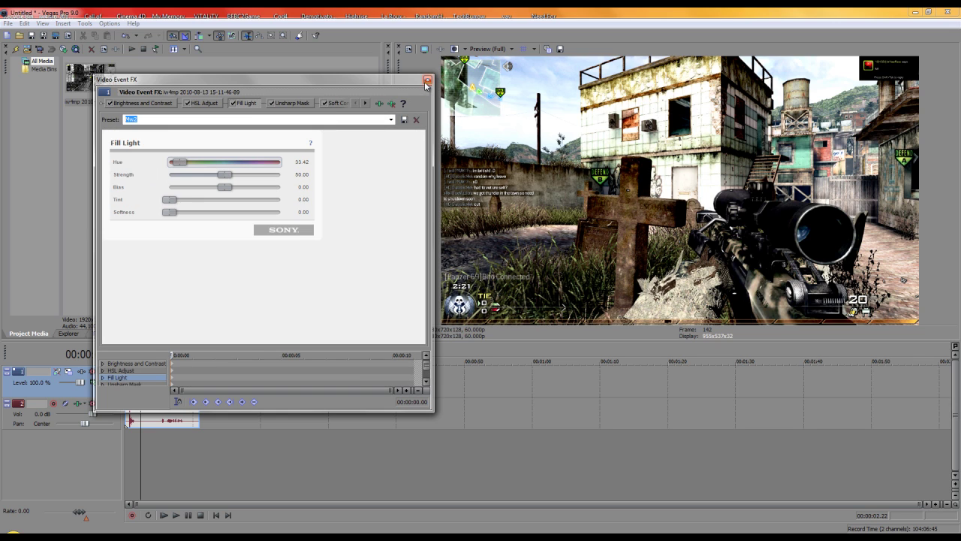
left_click(428, 80)
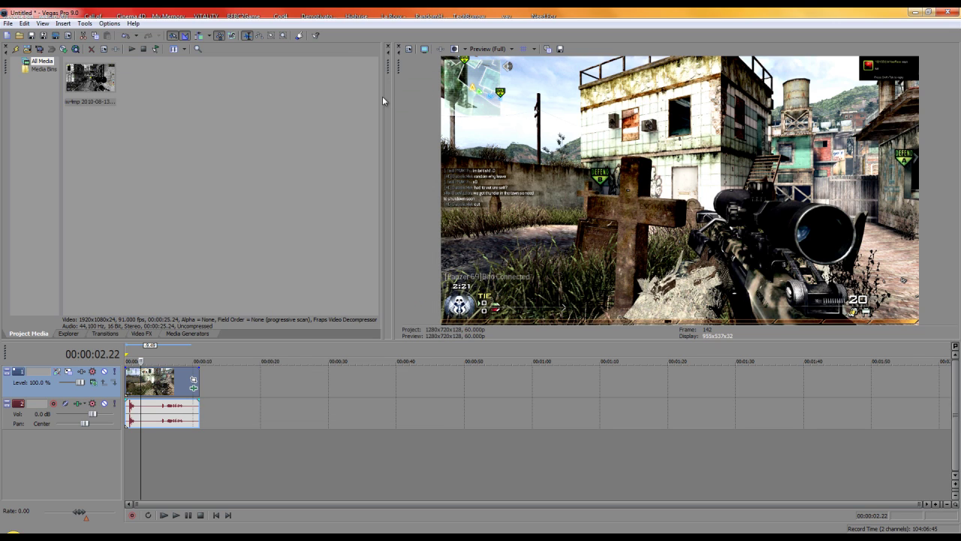
Step: Play the clip from 00:00:00.00 and stop, then reopen and close Video Event FX
left_click(130, 355)
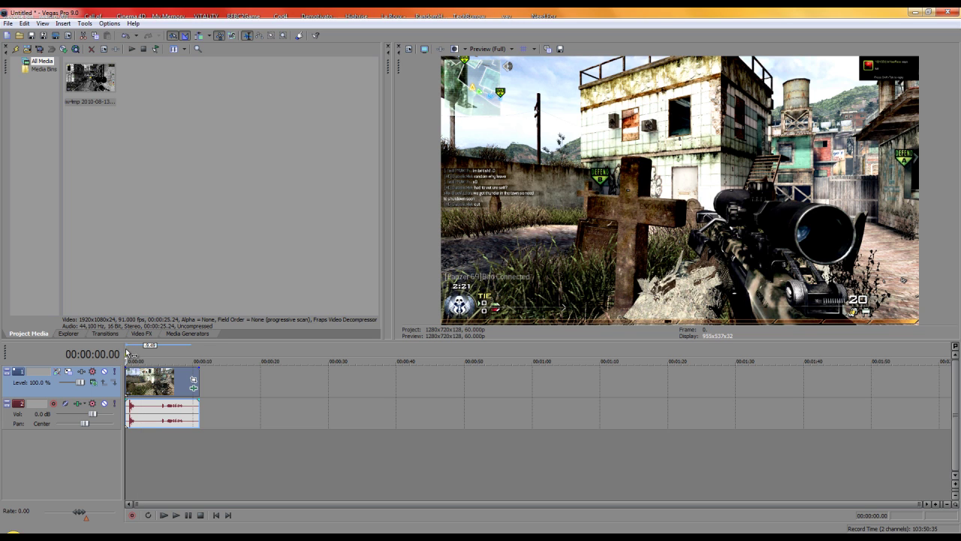
key("space")
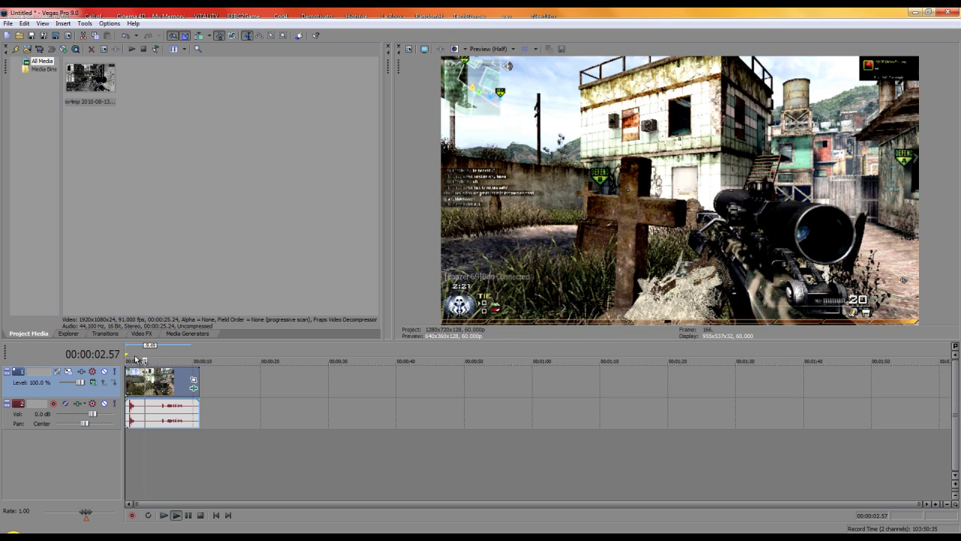
key("space")
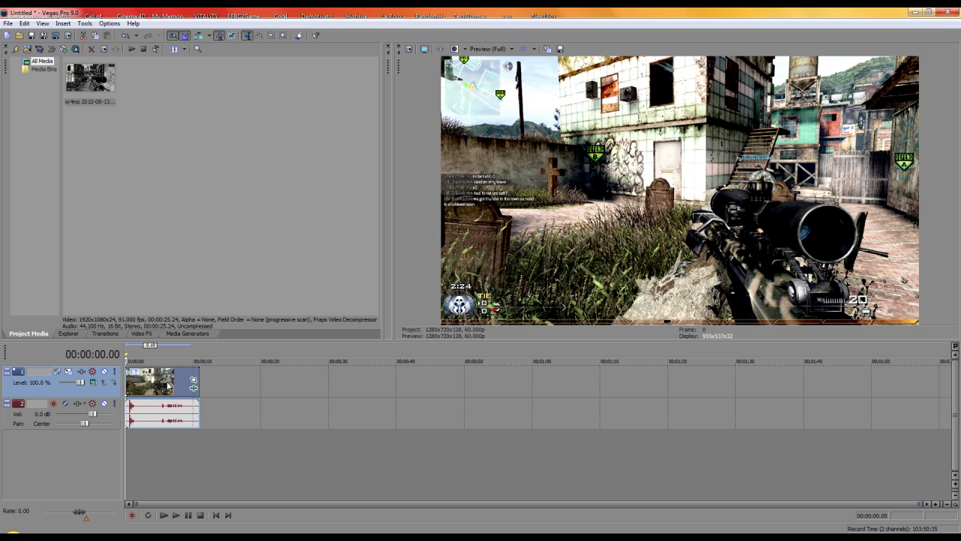
left_click(194, 380)
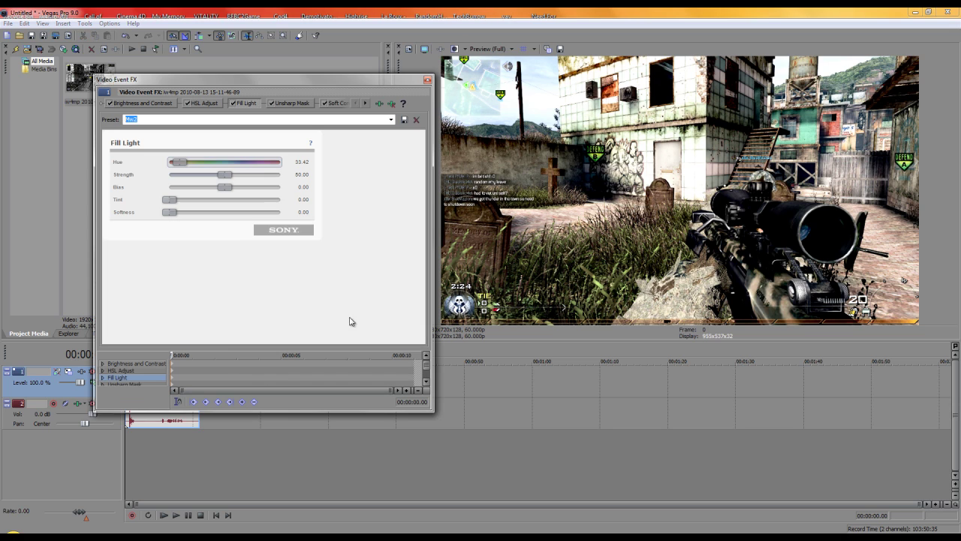
left_click(426, 78)
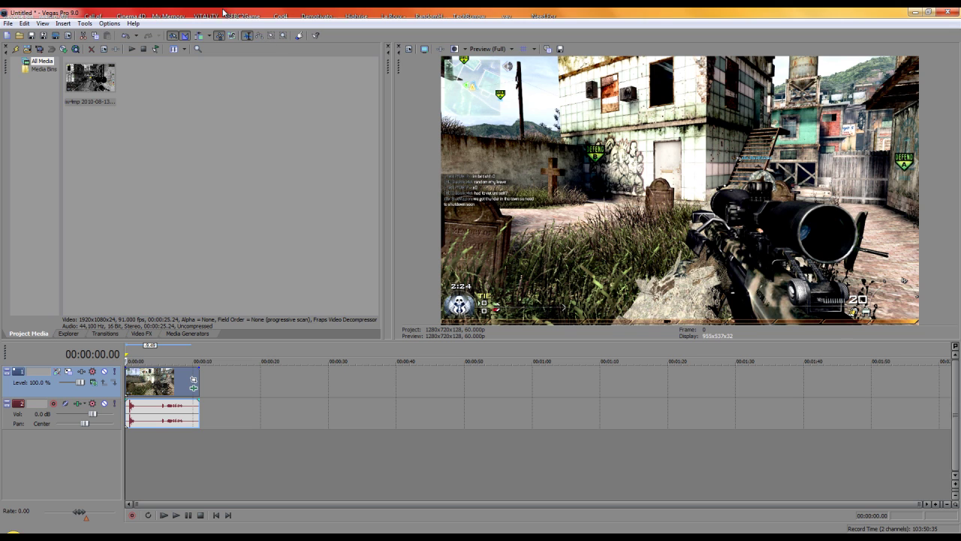
left_click(408, 49)
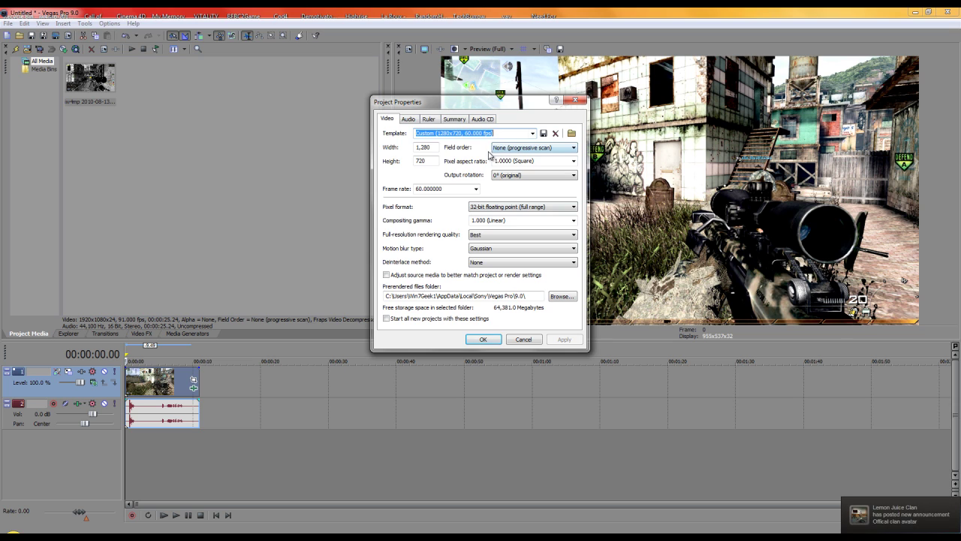
left_click(483, 339)
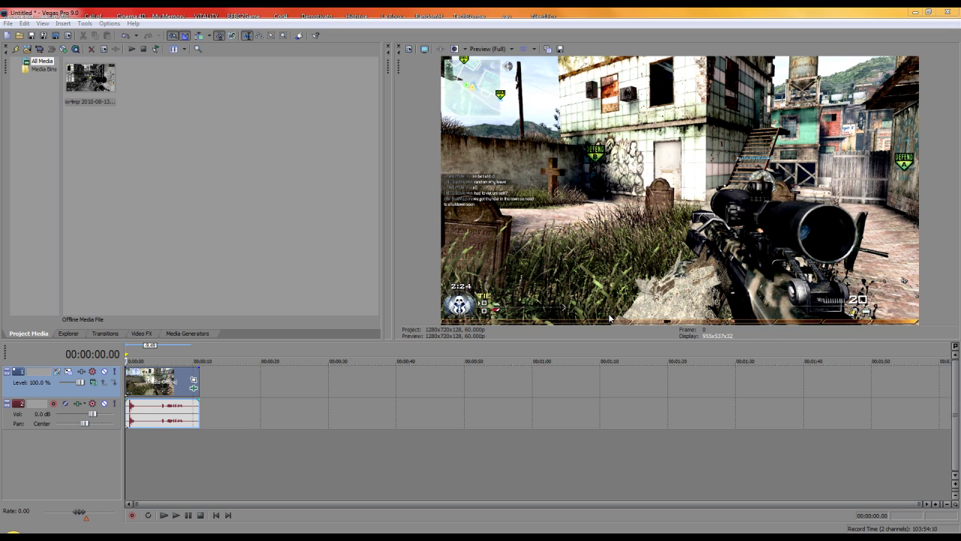
Step: Start a Render As with the output type set to Sony AVC (*.mp4)
left_click(7, 24)
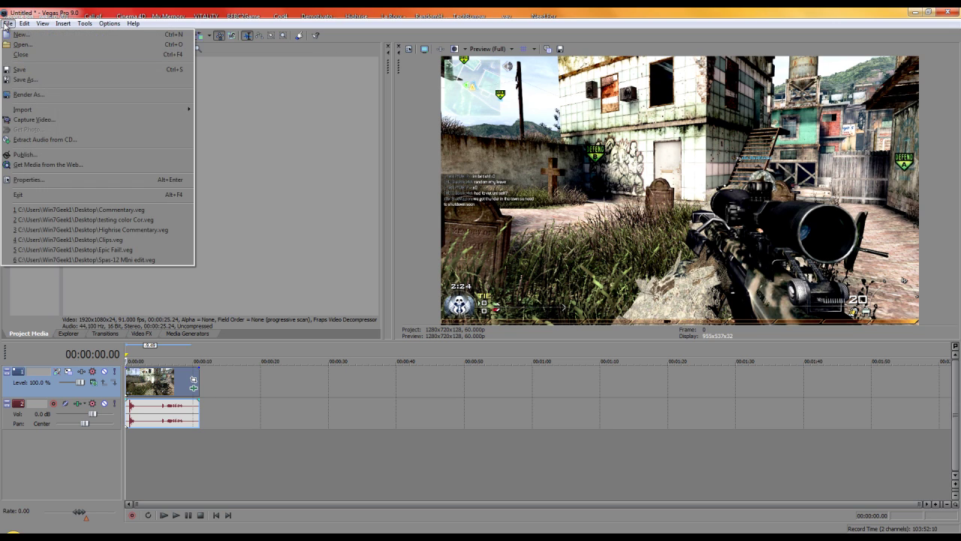
left_click(36, 96)
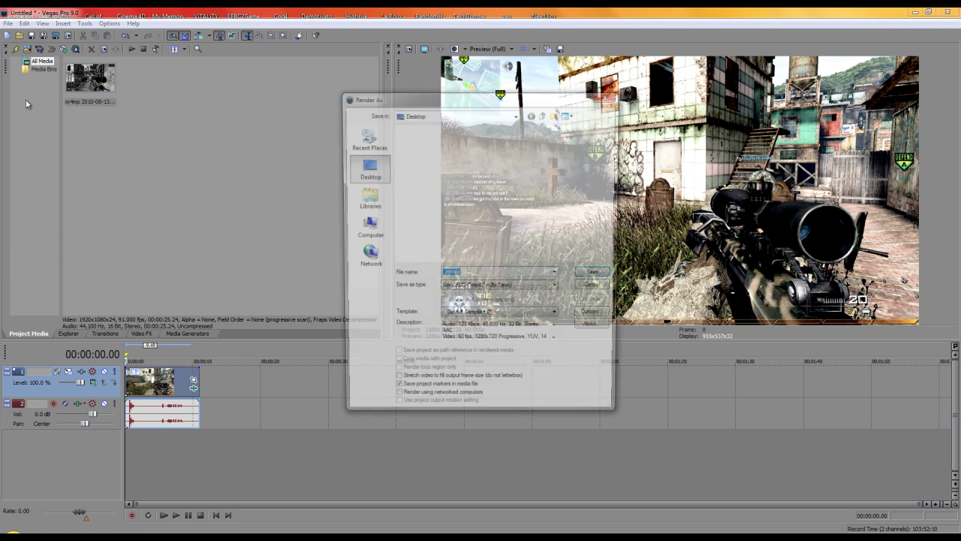
left_click(448, 289)
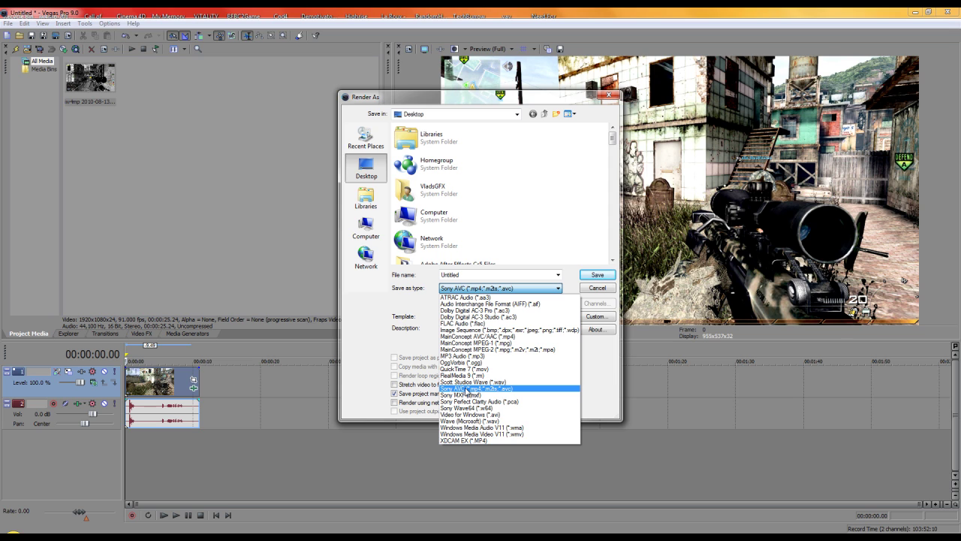
left_click(473, 389)
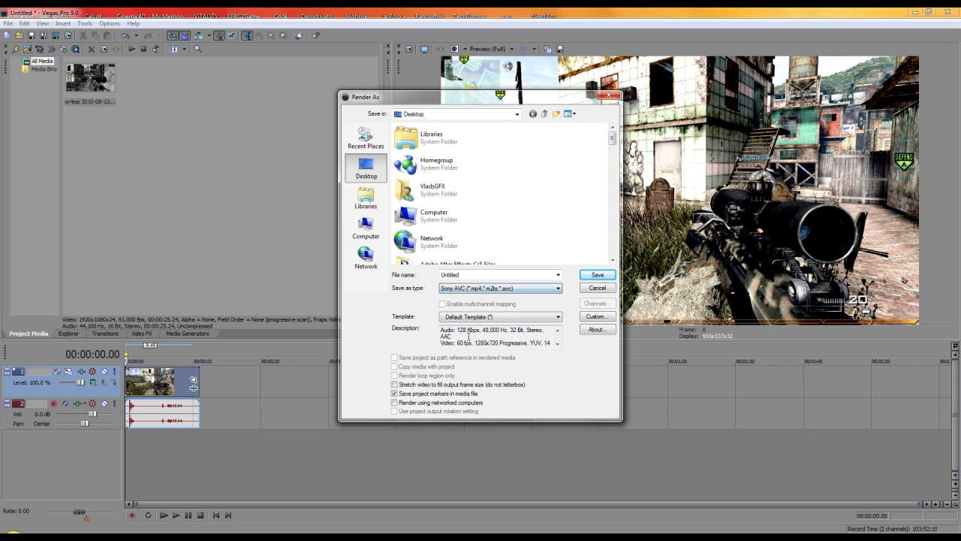
Step: Look through the render templates, then open the Custom Sony AVC encoding settings
left_click(462, 319)
left_click(462, 318)
left_click(461, 319)
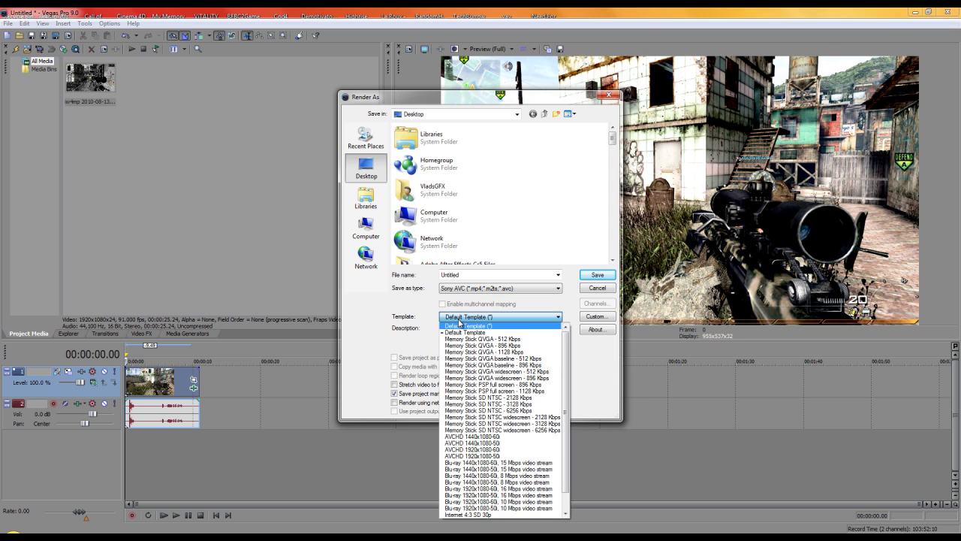
left_click(461, 320)
left_click(544, 318)
left_click(543, 318)
left_click(596, 316)
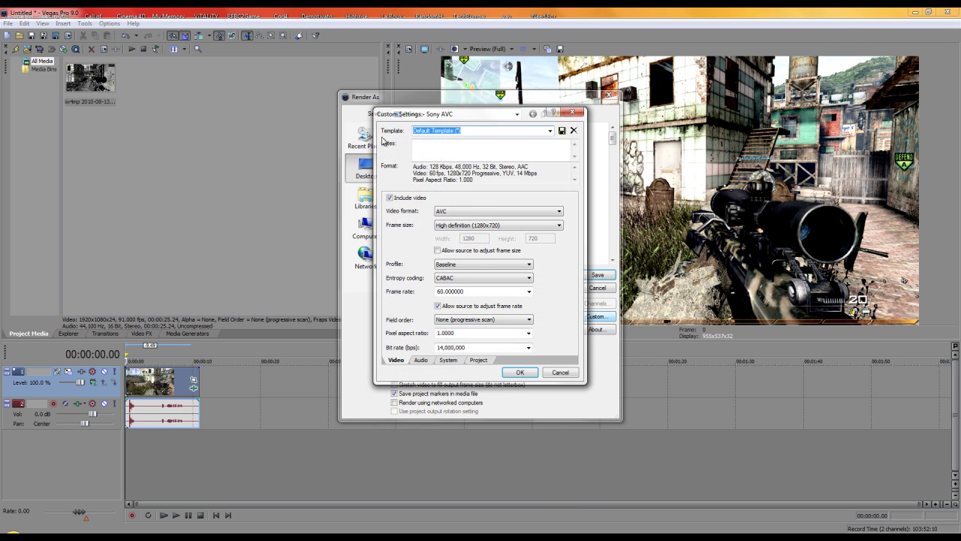
Step: Confirm the AVC video format, 1280x720 frame size and Baseline profile
left_click(465, 211)
left_click(465, 211)
left_click(451, 225)
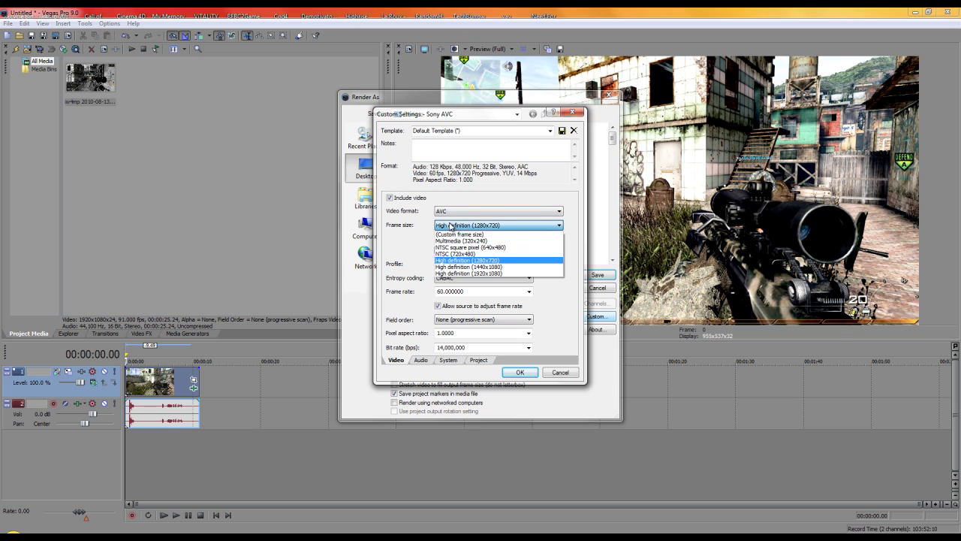
left_click(453, 225)
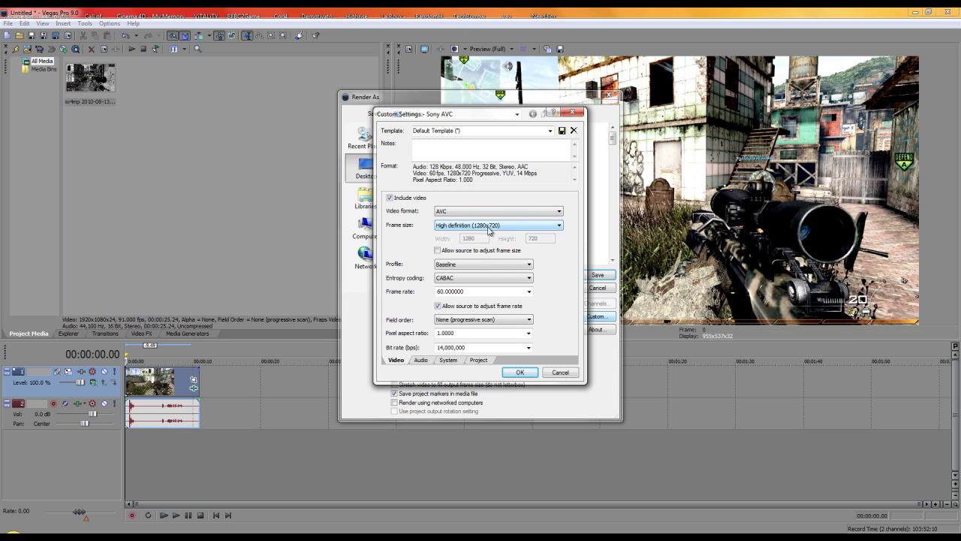
left_click(453, 267)
left_click(469, 278)
Step: Keep 60 fps, progressive field order, 14,000,000 bps bit rate and 1.0000 pixel aspect ratio
left_click(529, 291)
left_click(530, 292)
left_click(528, 320)
left_click(470, 334)
left_click(529, 348)
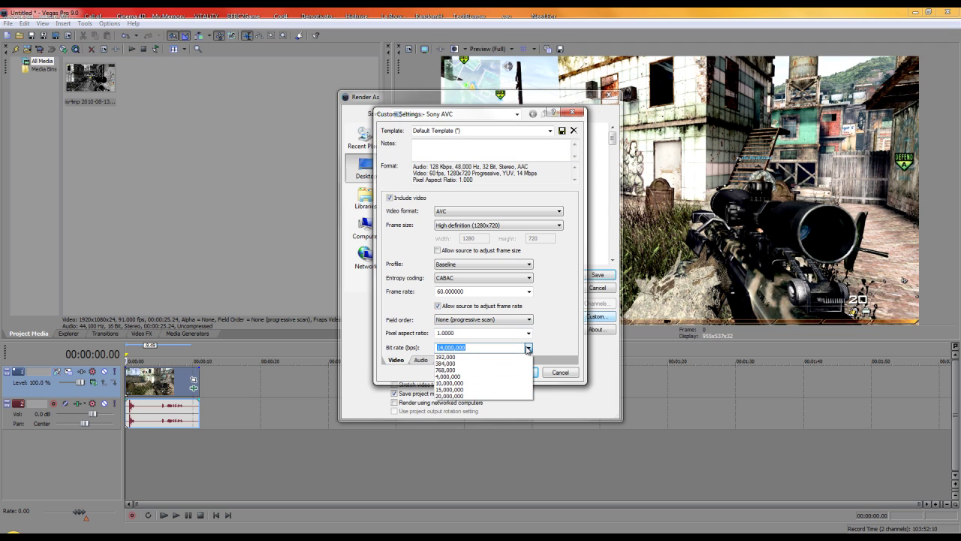
left_click(529, 348)
left_click(528, 332)
left_click(529, 333)
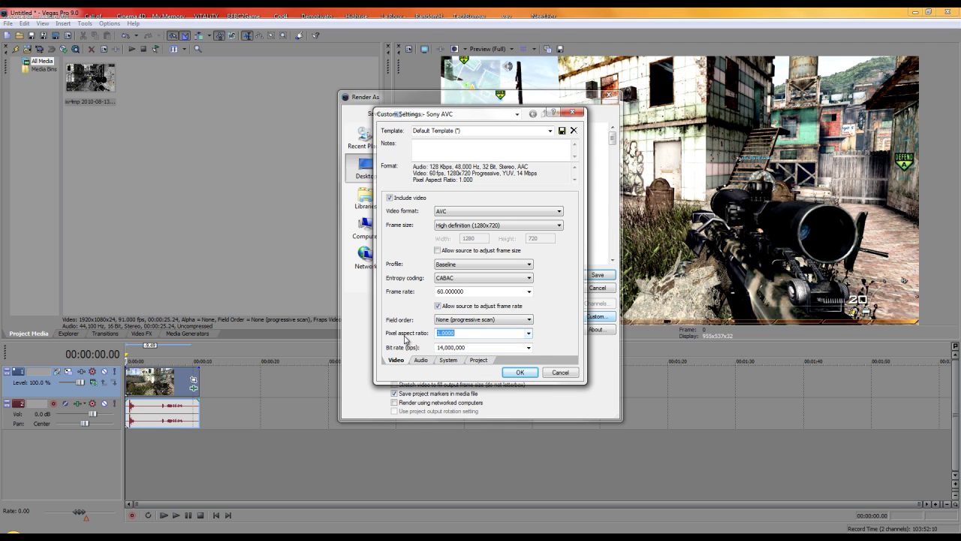
Step: Review the Audio, System and Project settings, keeping MP4 as the file format
left_click(422, 361)
left_click(445, 362)
left_click(425, 363)
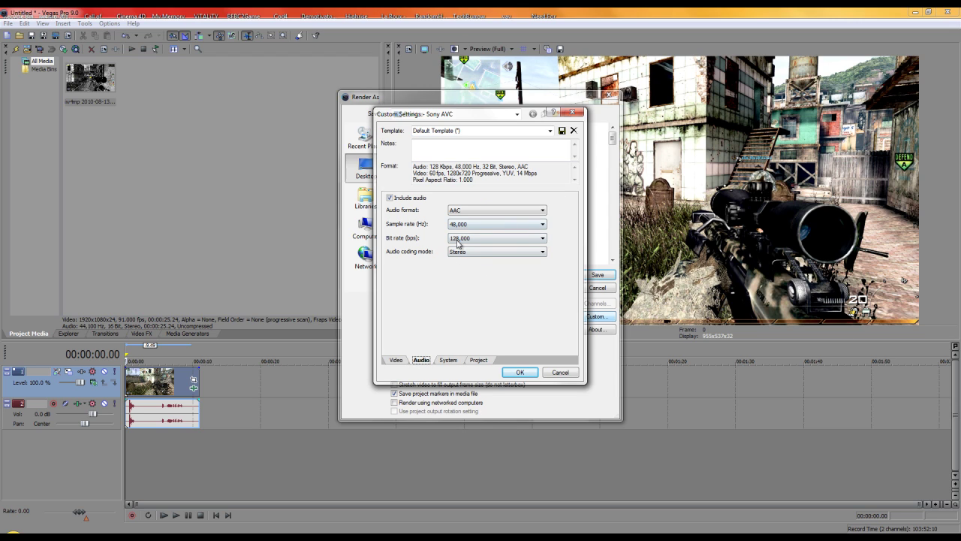
left_click(451, 361)
left_click(478, 360)
left_click(450, 360)
left_click(480, 203)
left_click(480, 208)
Step: Set rendering quality to Best and accept the custom encoding settings
left_click(479, 360)
left_click(464, 203)
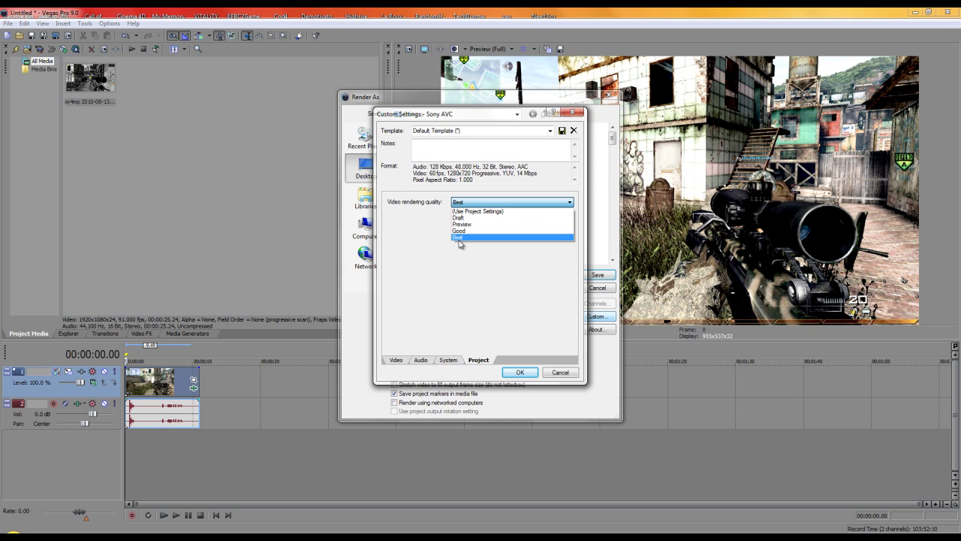
left_click(459, 238)
left_click(520, 372)
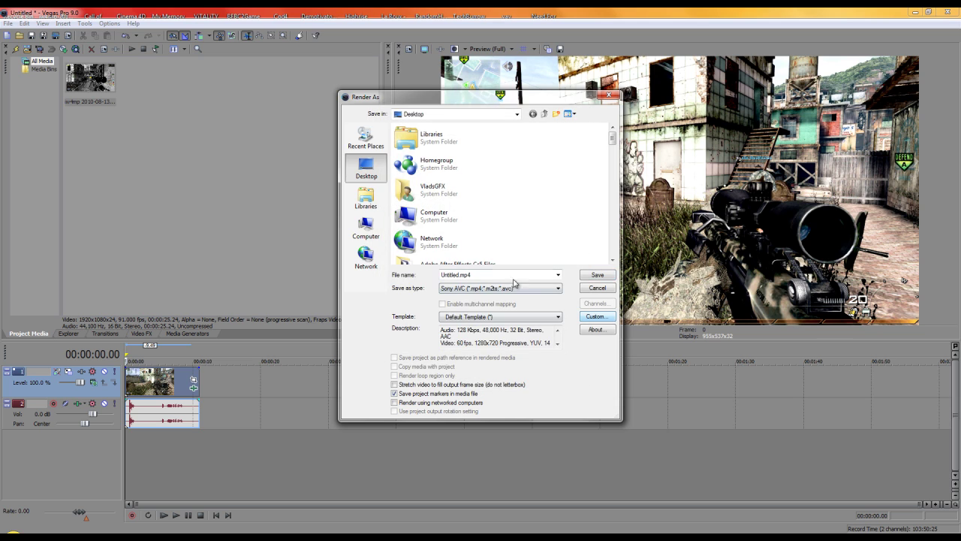
Step: Start rendering Untitled.mp4, cancel it with Esc, then open and close the File menu
left_click(596, 277)
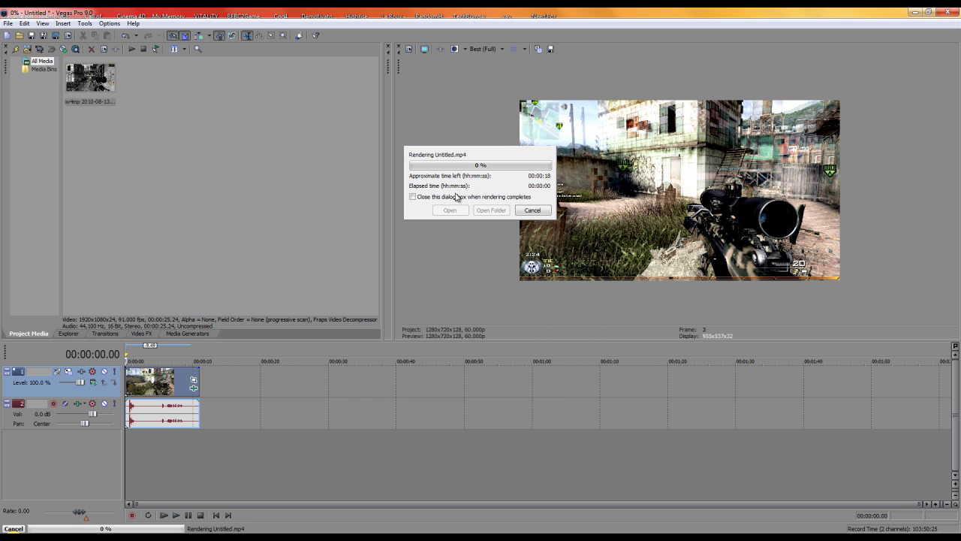
key("Escape")
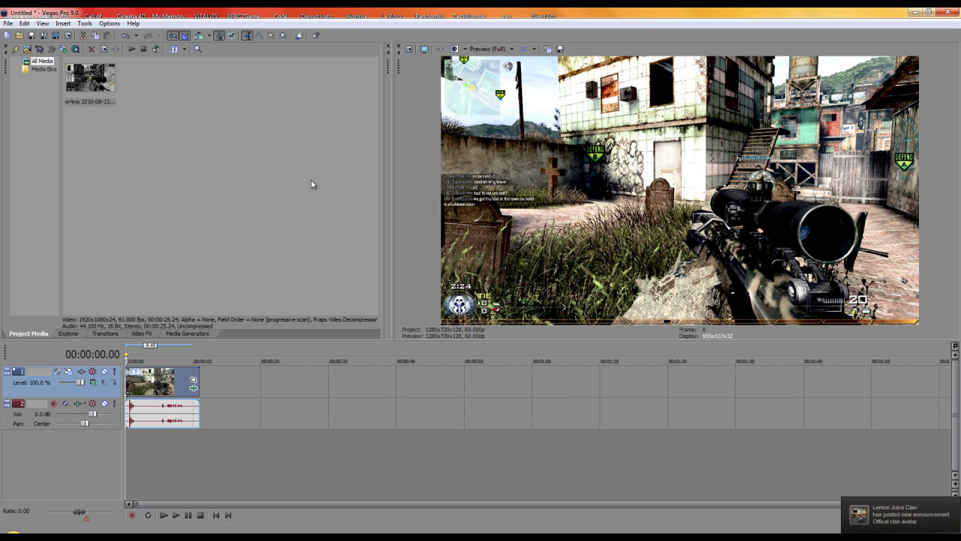
left_click(8, 24)
left_click(38, 9)
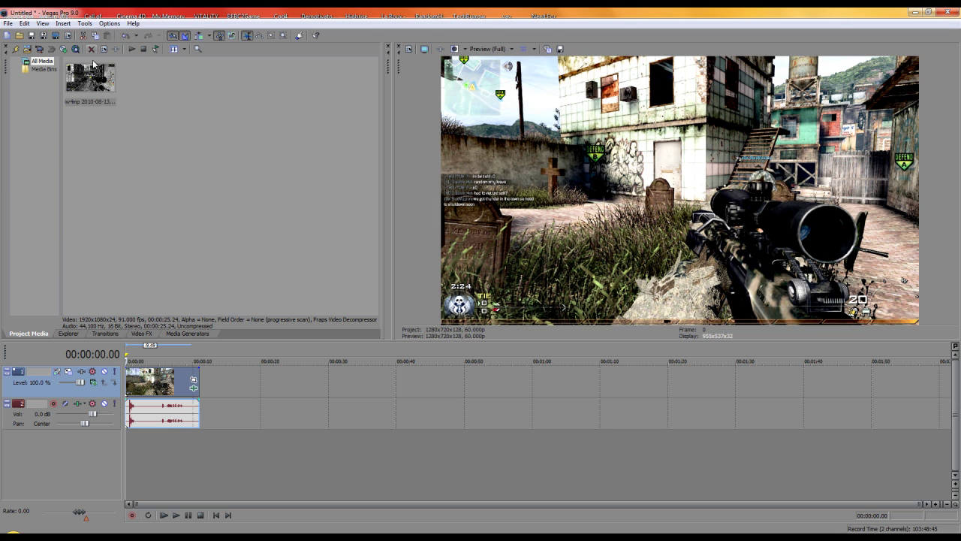